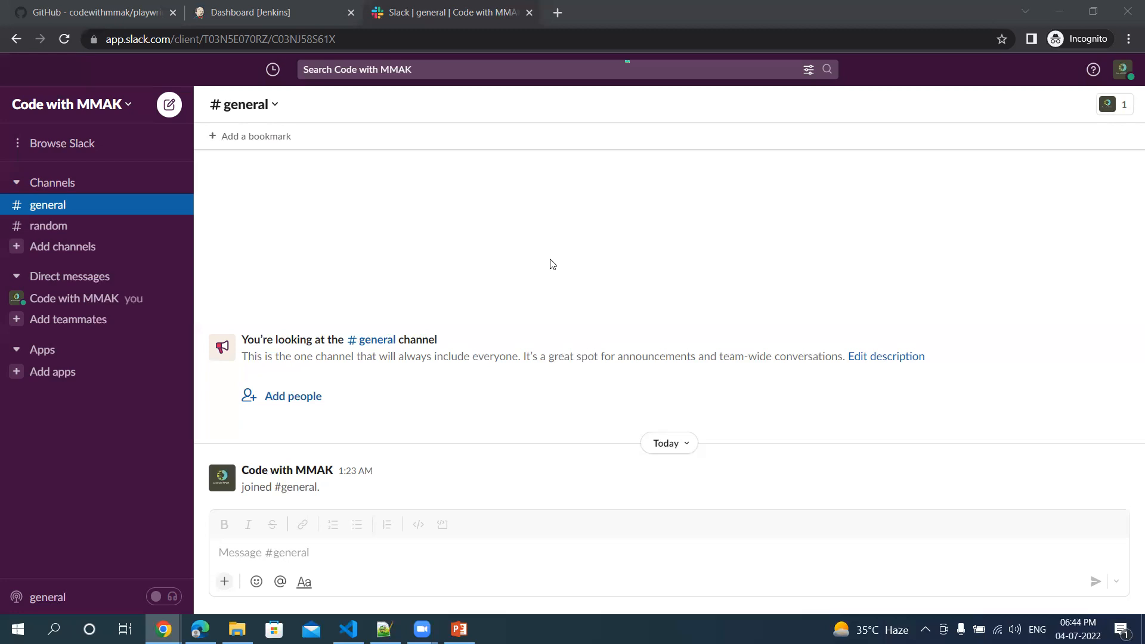
# Find the Jenkins CI app among Slack's available apps and start adding it to the workspace
pyautogui.click(42, 380)
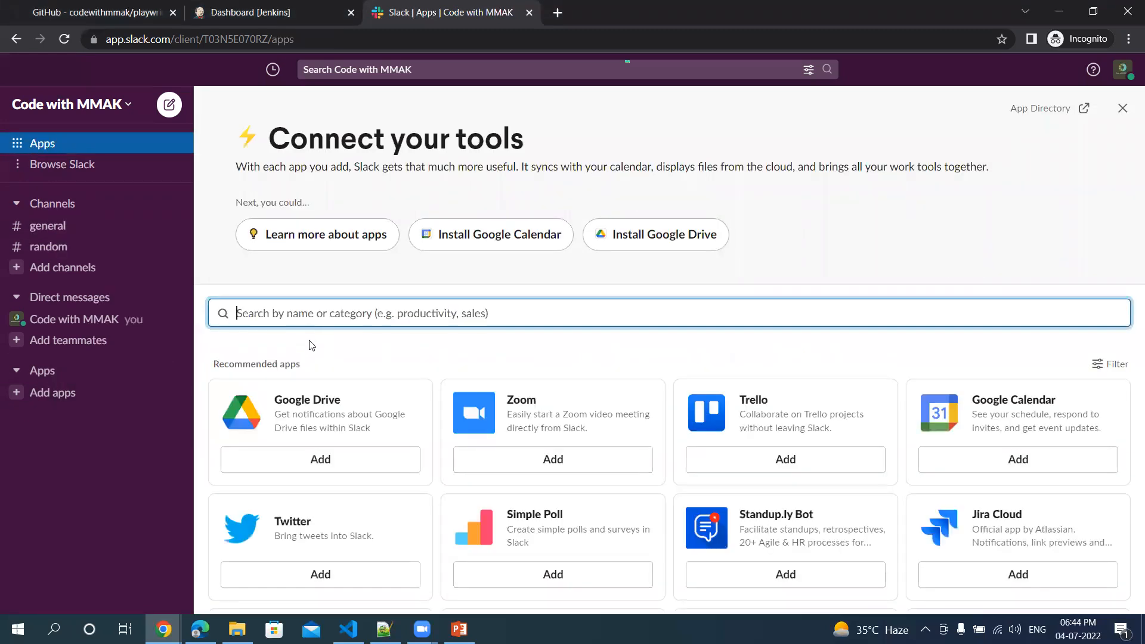
pyautogui.write('jenki')
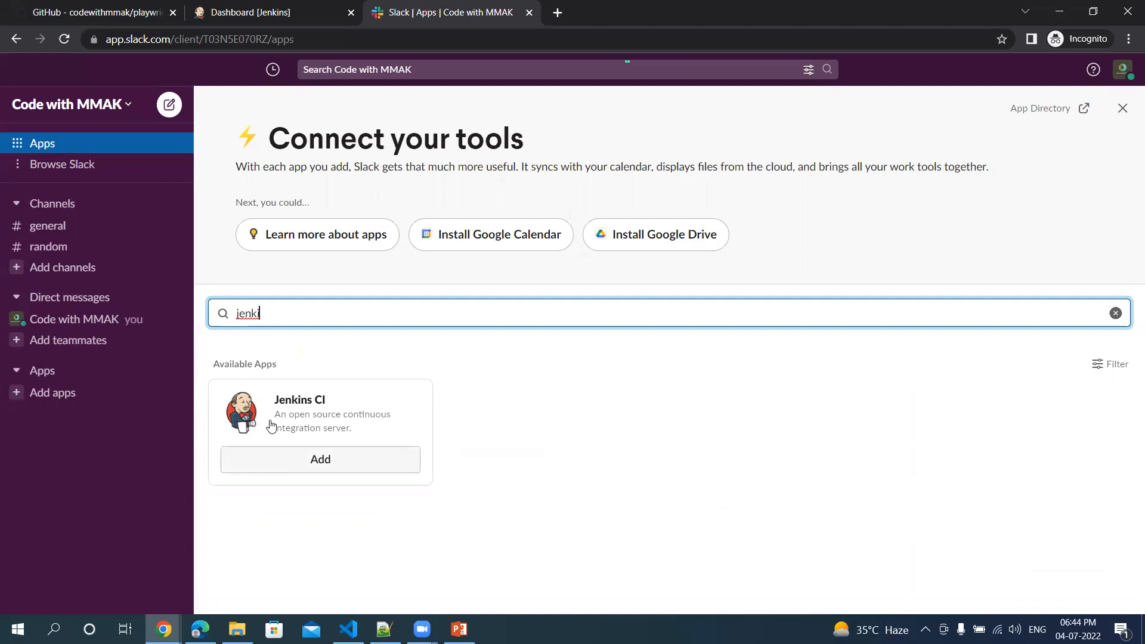
pyautogui.click(320, 470)
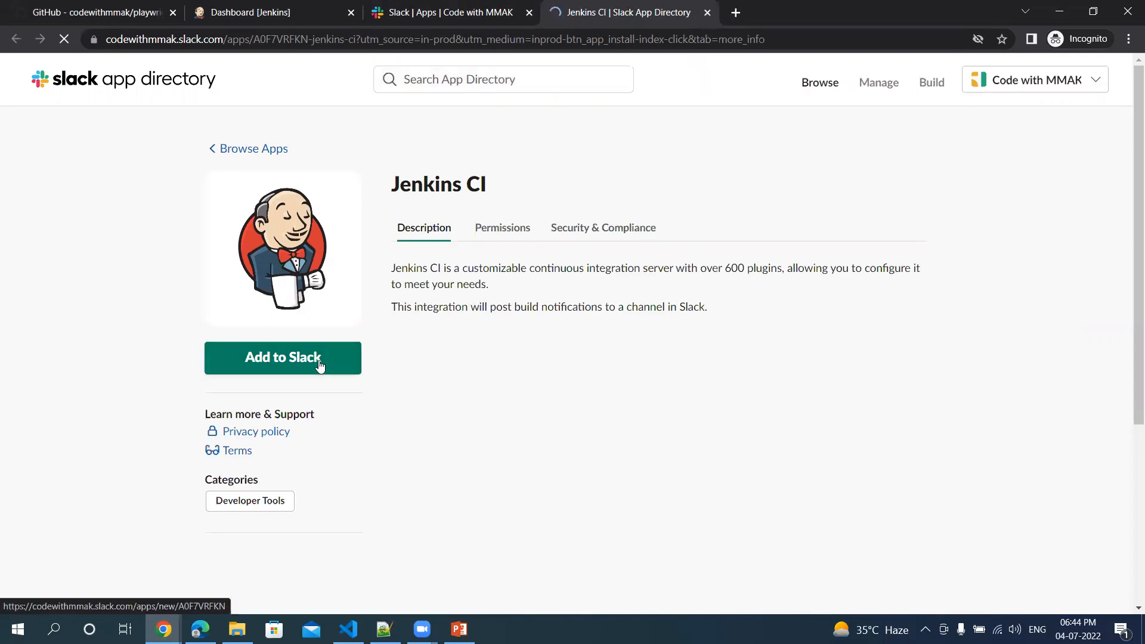
pyautogui.click(281, 365)
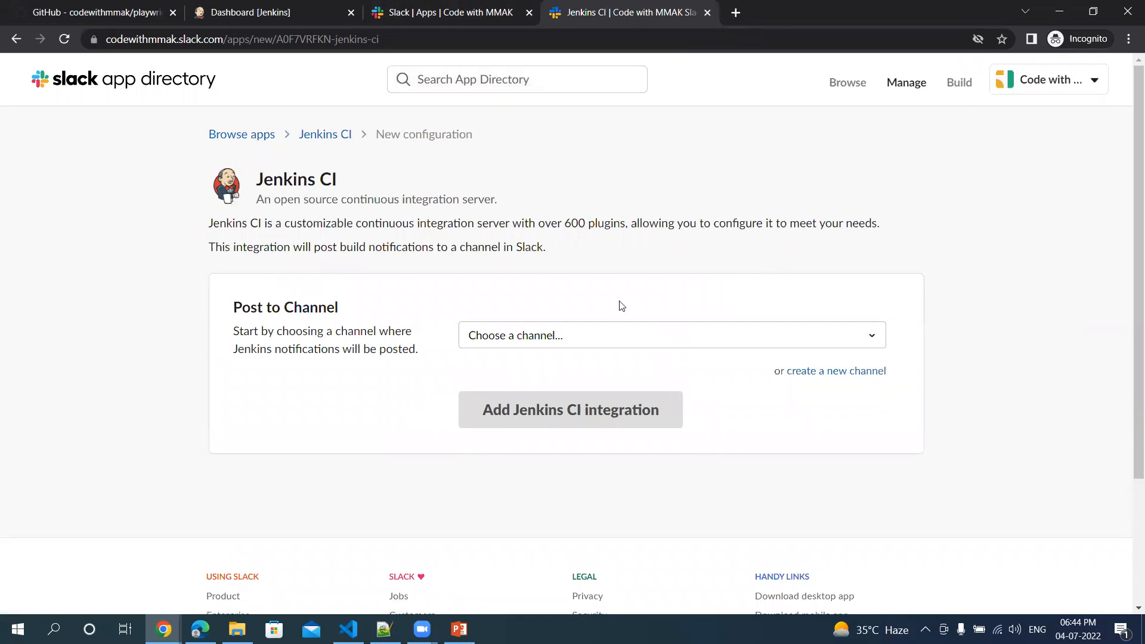
# Create a new public channel named playwright-javascript for the Jenkins notifications, without adding people
pyautogui.click(563, 340)
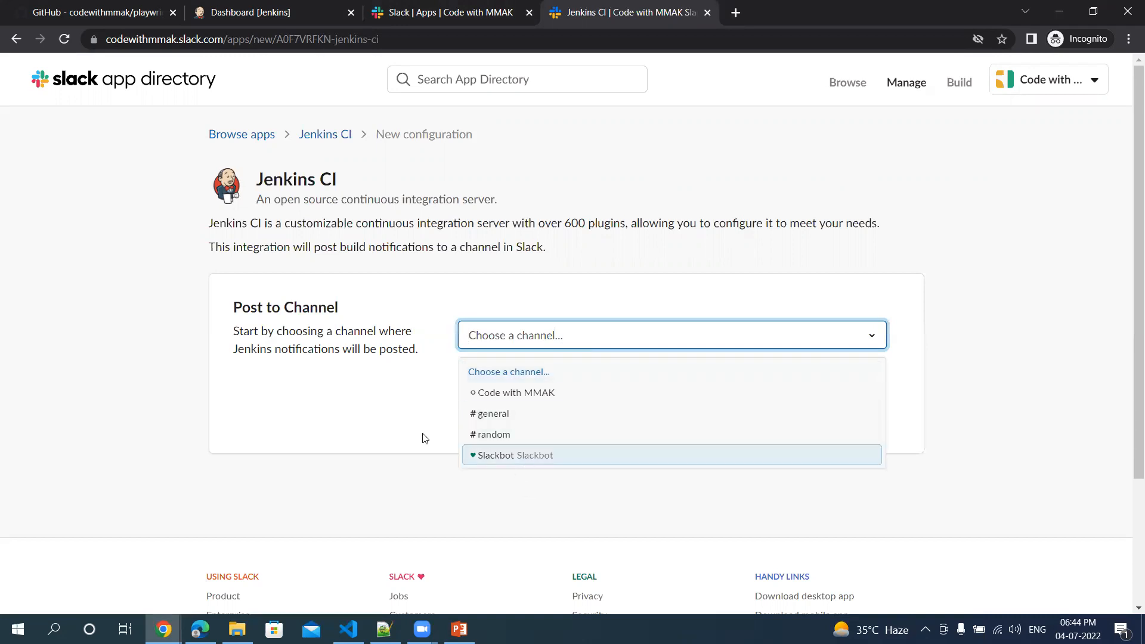
pyautogui.click(378, 405)
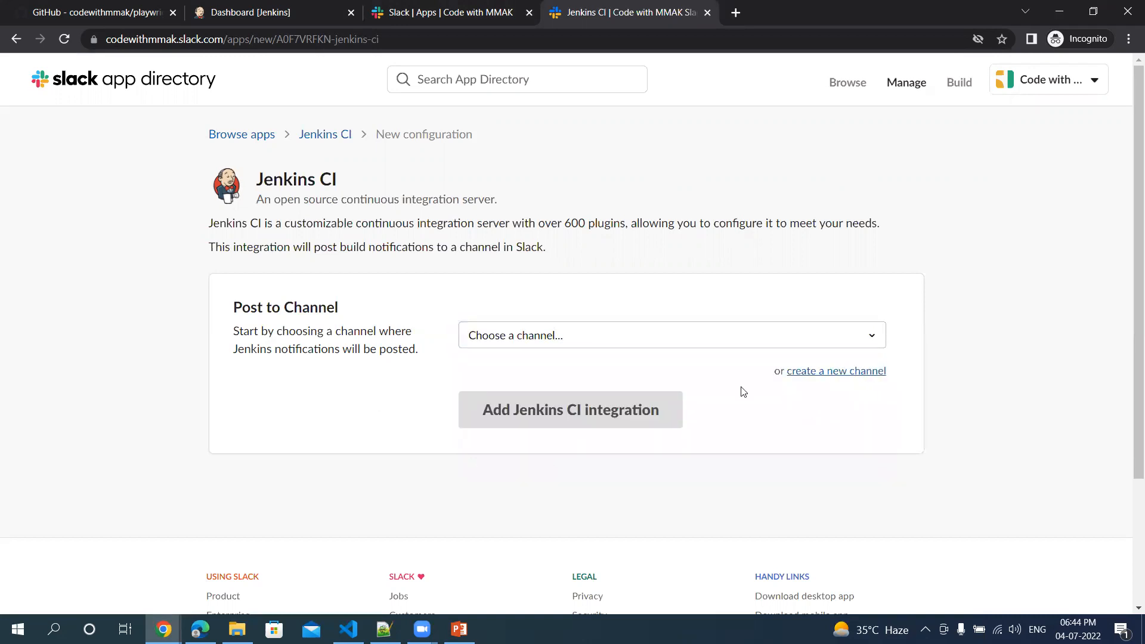
pyautogui.click(823, 375)
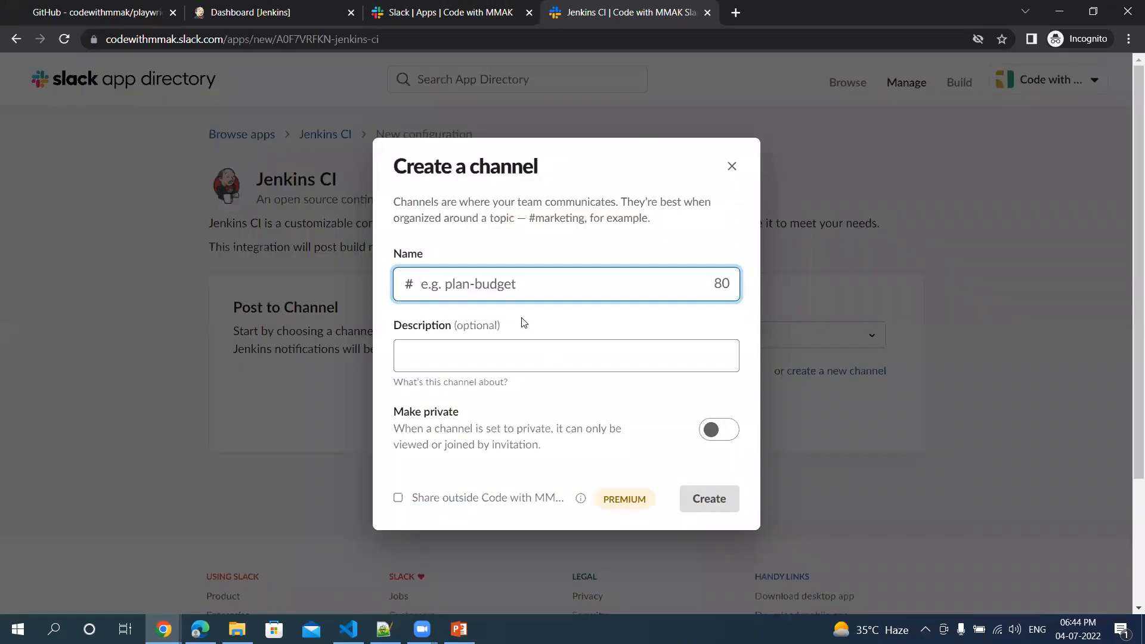
pyautogui.write('playwright-jav')
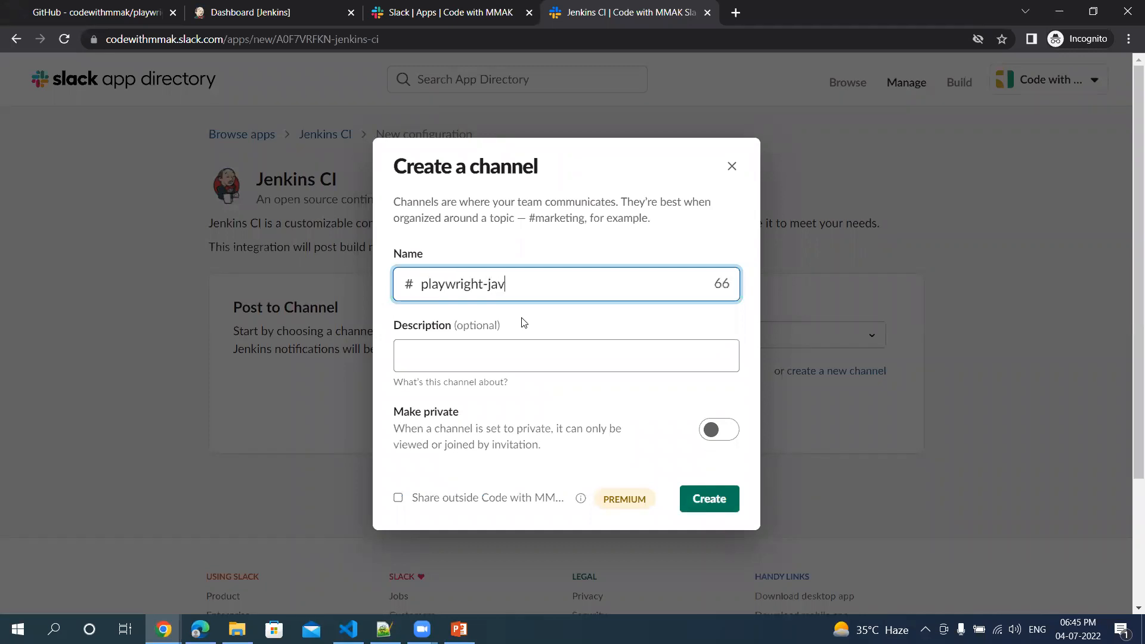
pyautogui.write('ascript')
pyautogui.click(737, 498)
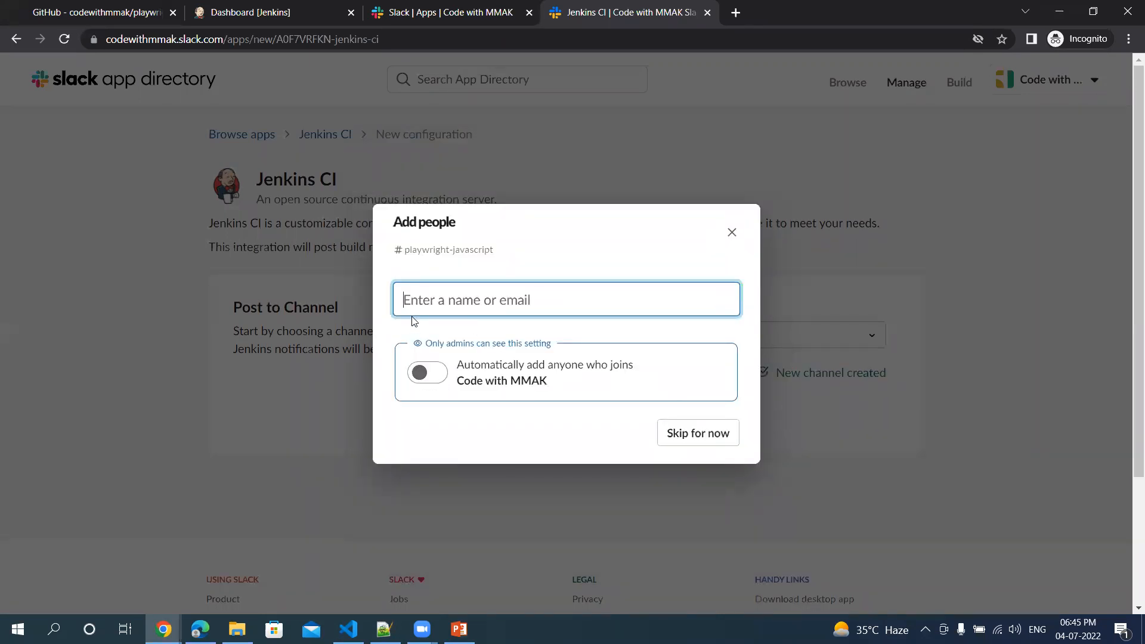
pyautogui.click(699, 434)
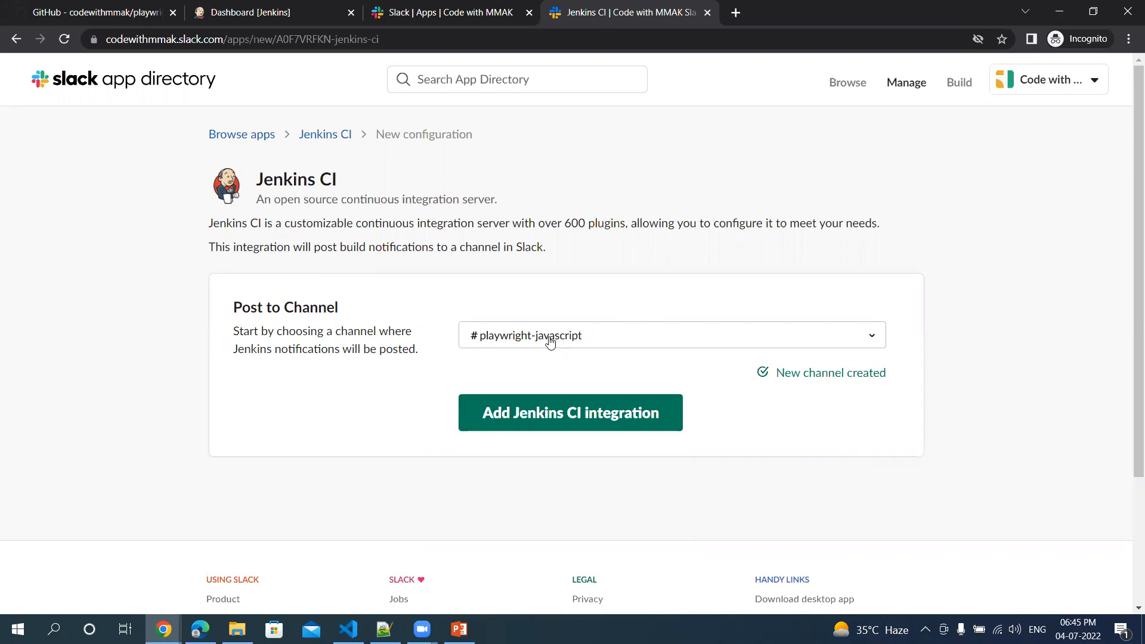
# Add the Jenkins CI integration for the chosen channel and review the first steps of its setup instructions
pyautogui.click(521, 420)
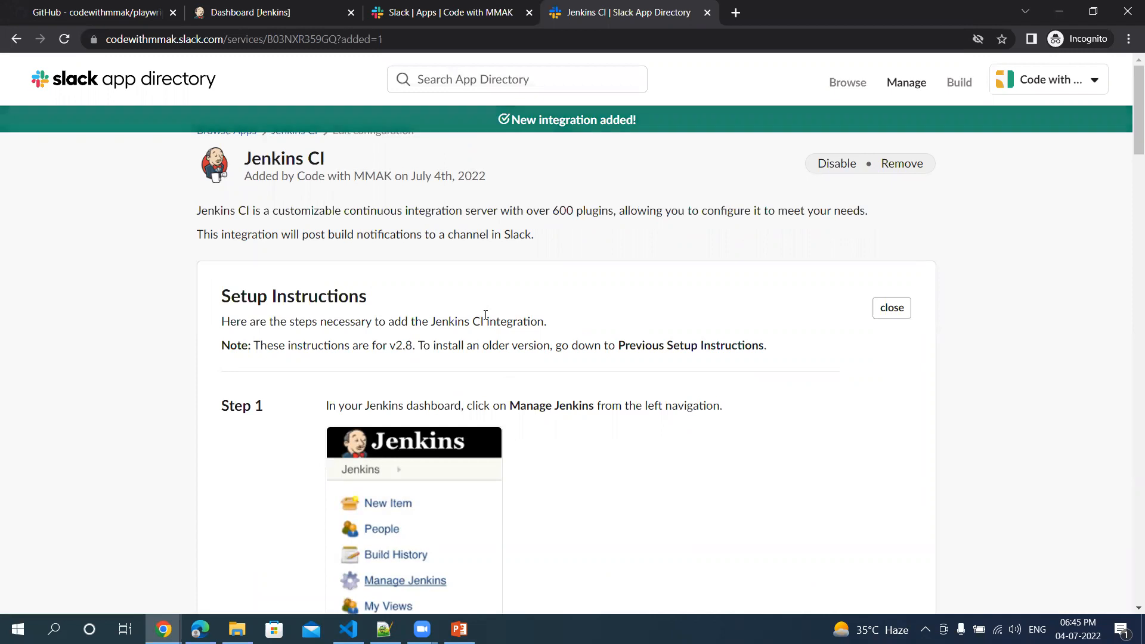
pyautogui.scroll(-2, 484, 315)
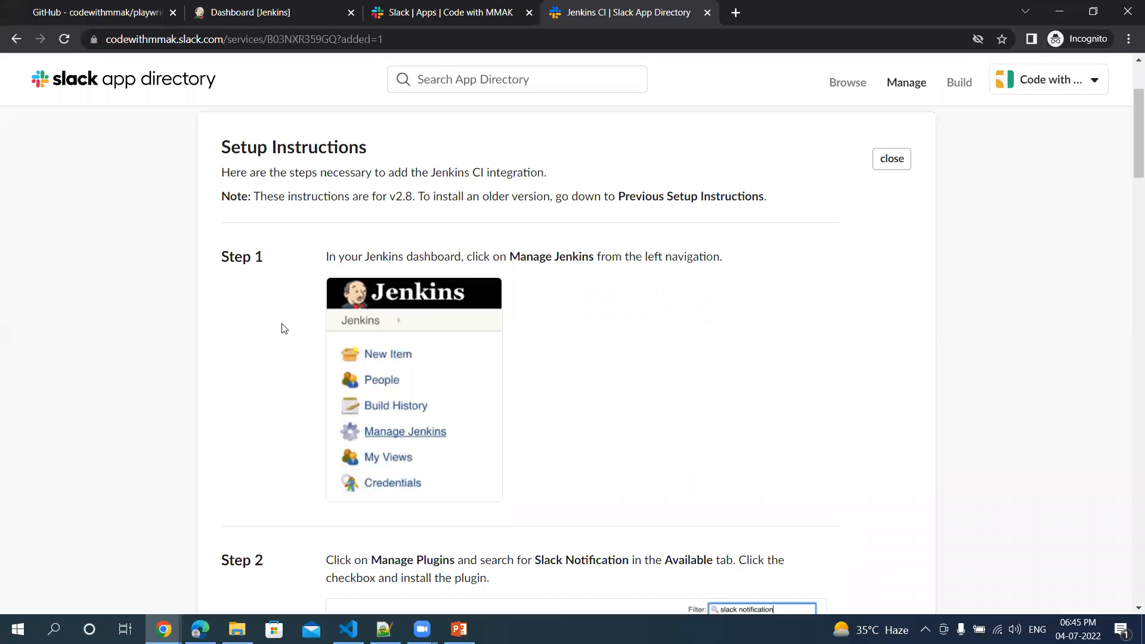
pyautogui.scroll(-2, 284, 329)
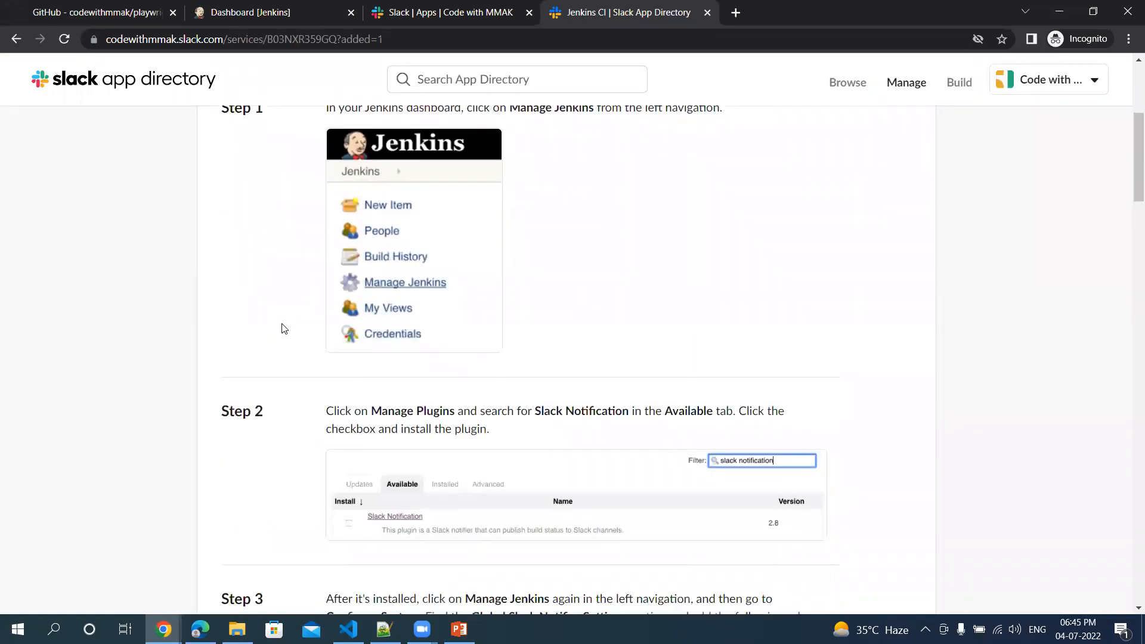
pyautogui.scroll(-1, 284, 328)
pyautogui.scroll(5, 283, 328)
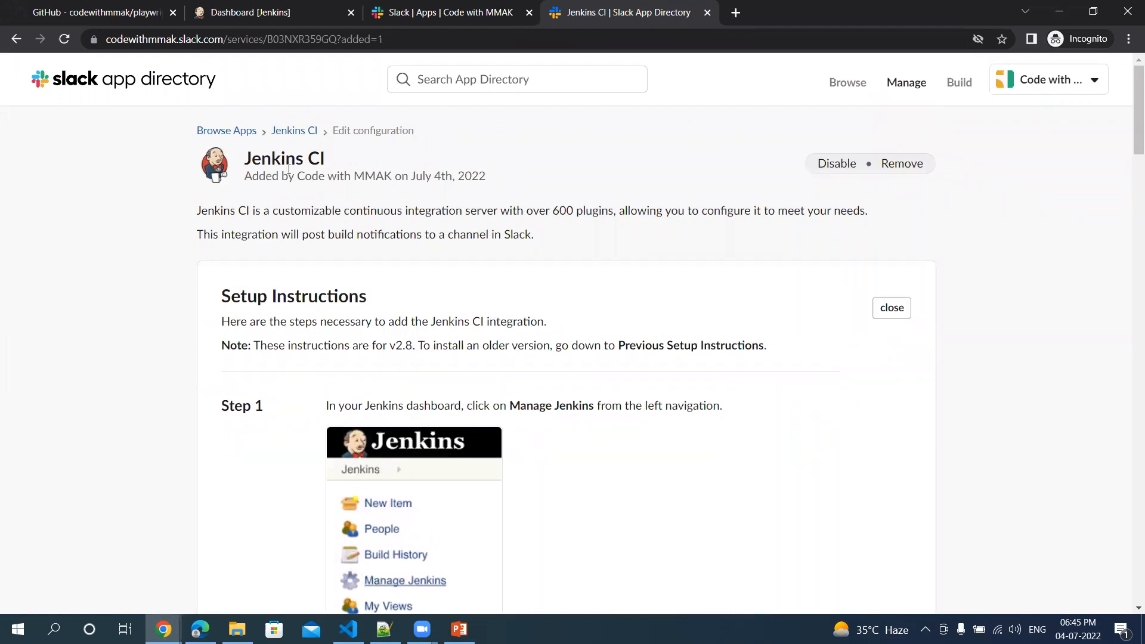
# Switch to Jenkins and open the Plugin Manager's list of available plugins
pyautogui.click(261, 24)
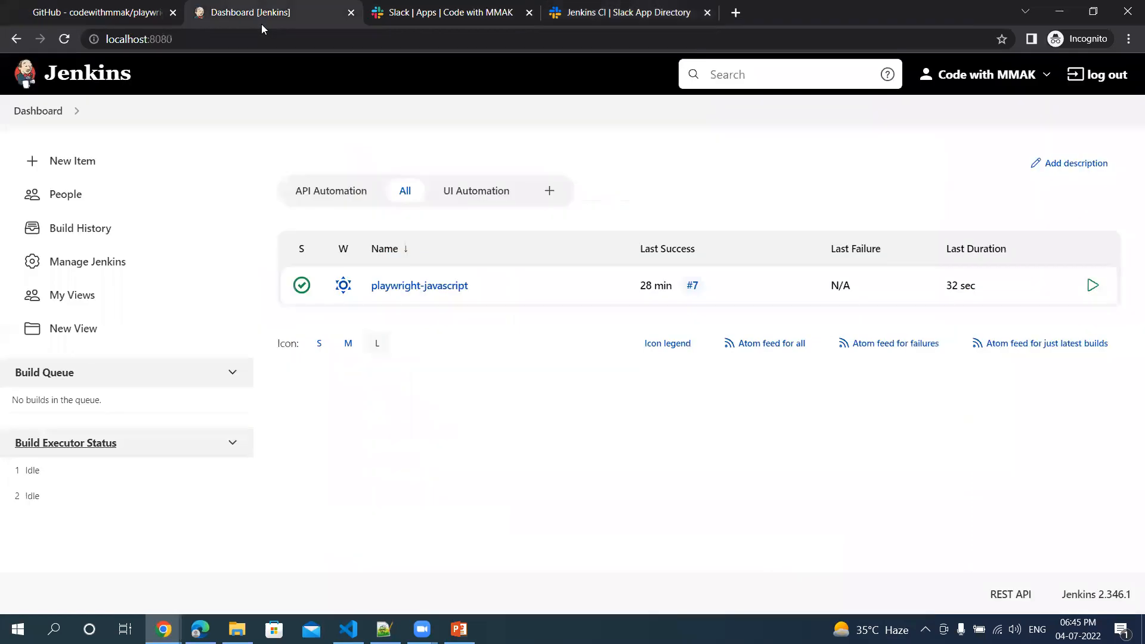
pyautogui.click(103, 271)
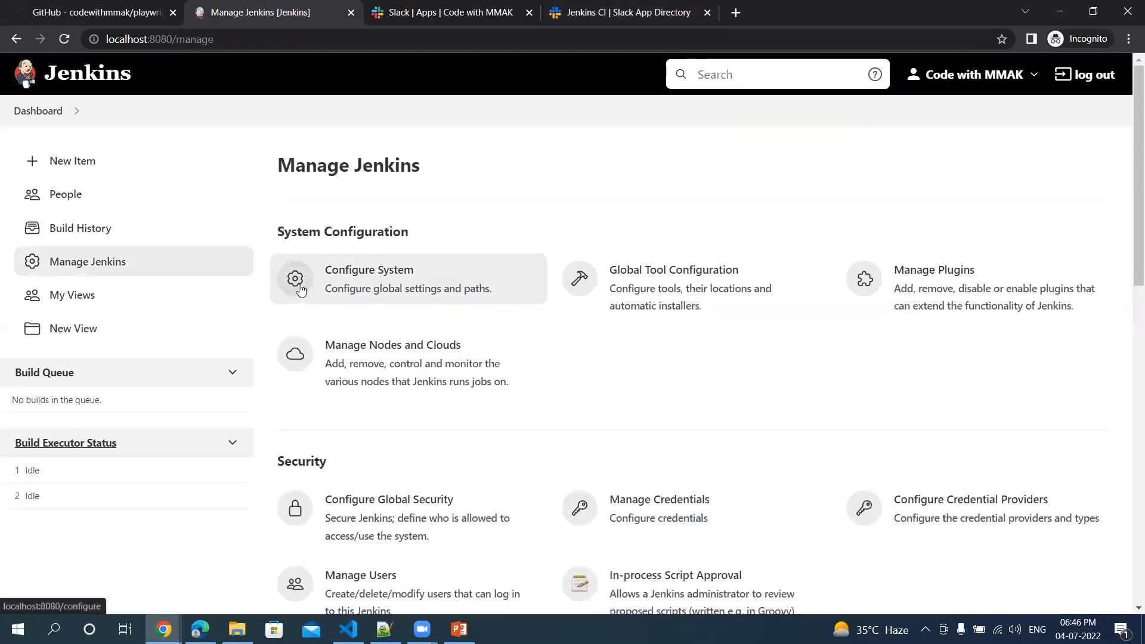
pyautogui.click(945, 300)
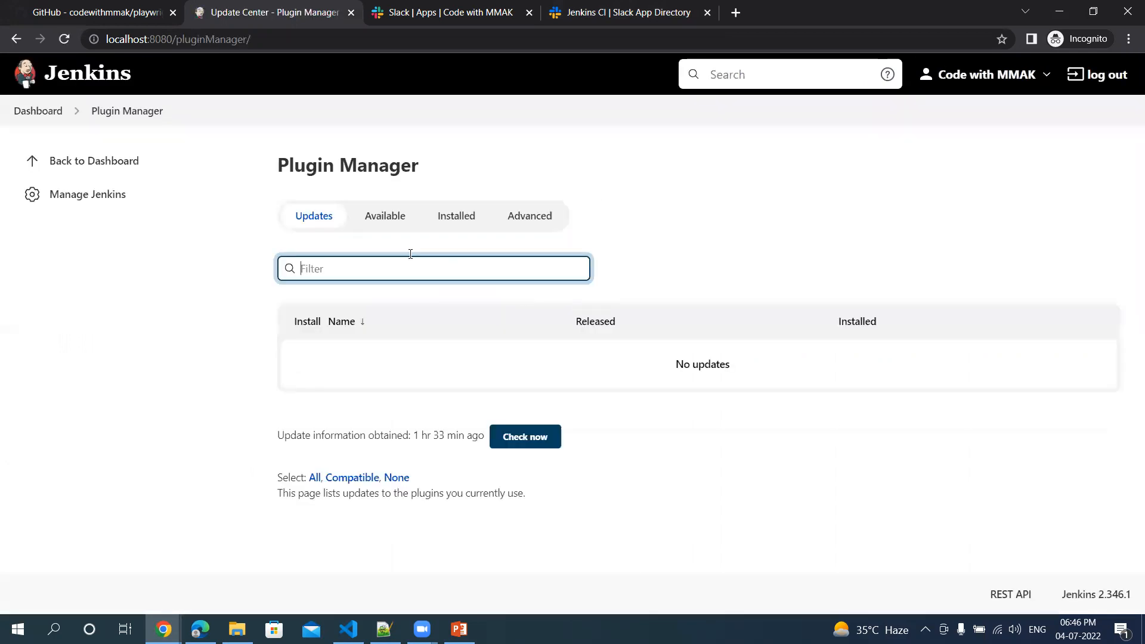
pyautogui.click(377, 217)
# Find the Slack Notification plugin, install it without restart, and have Jenkins restart once the installation is complete
pyautogui.click(385, 269)
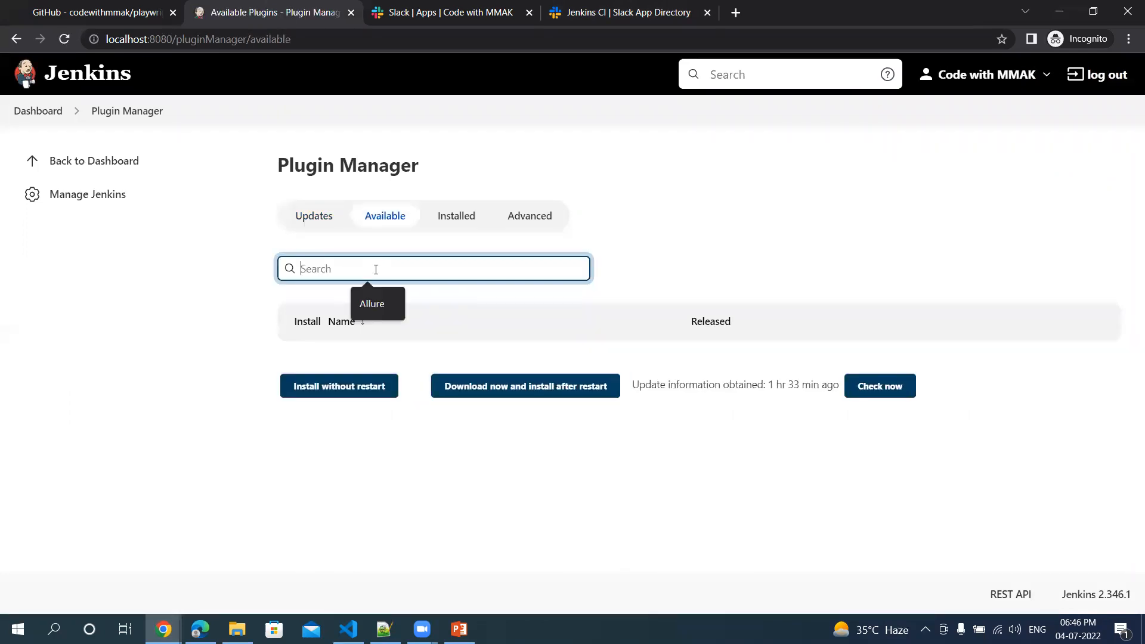
pyautogui.write('S')
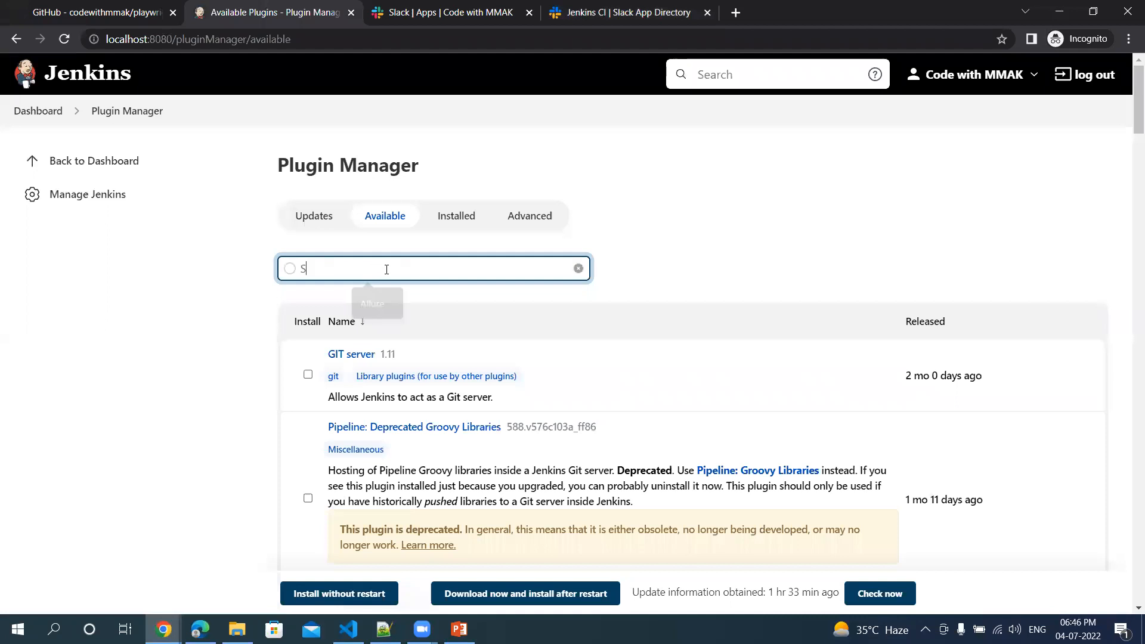
pyautogui.write('lack ')
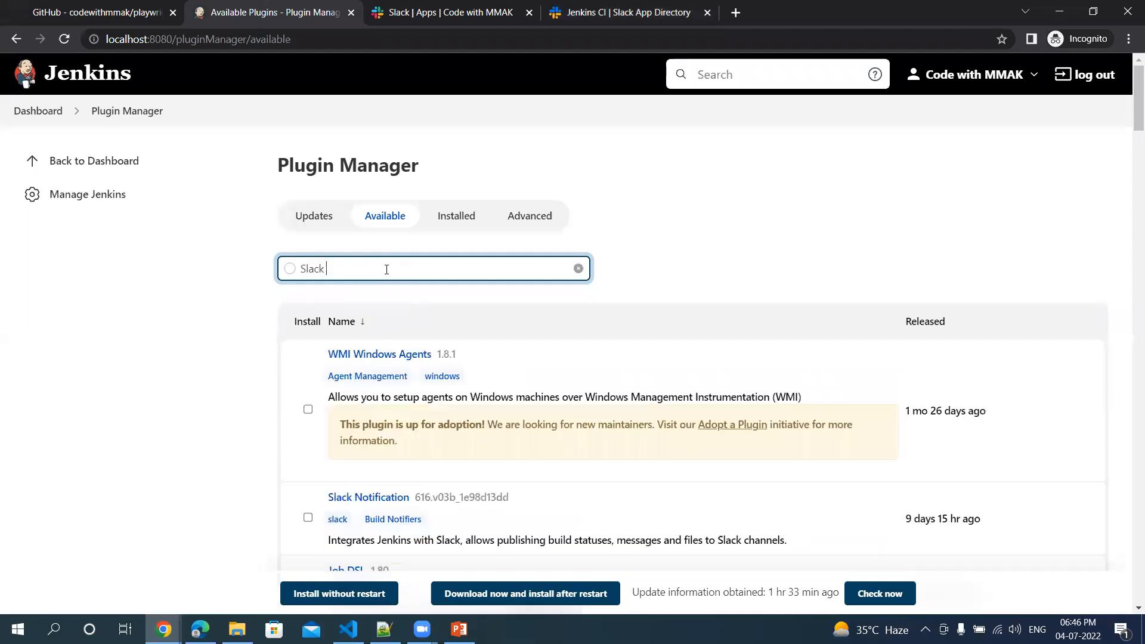
pyautogui.write('Notification')
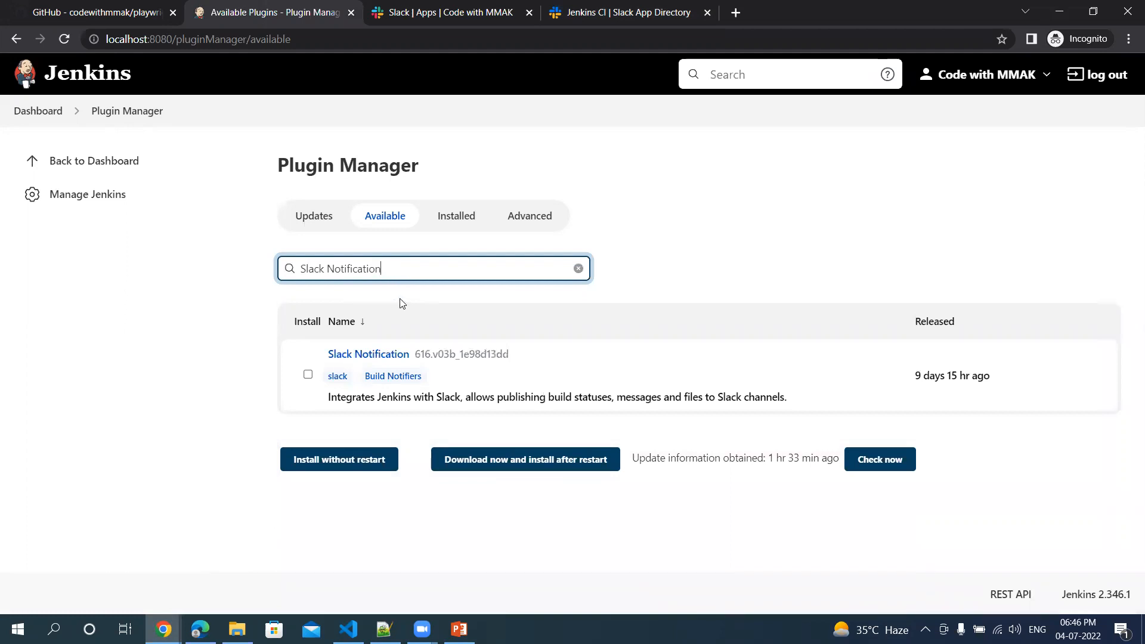
pyautogui.click(308, 375)
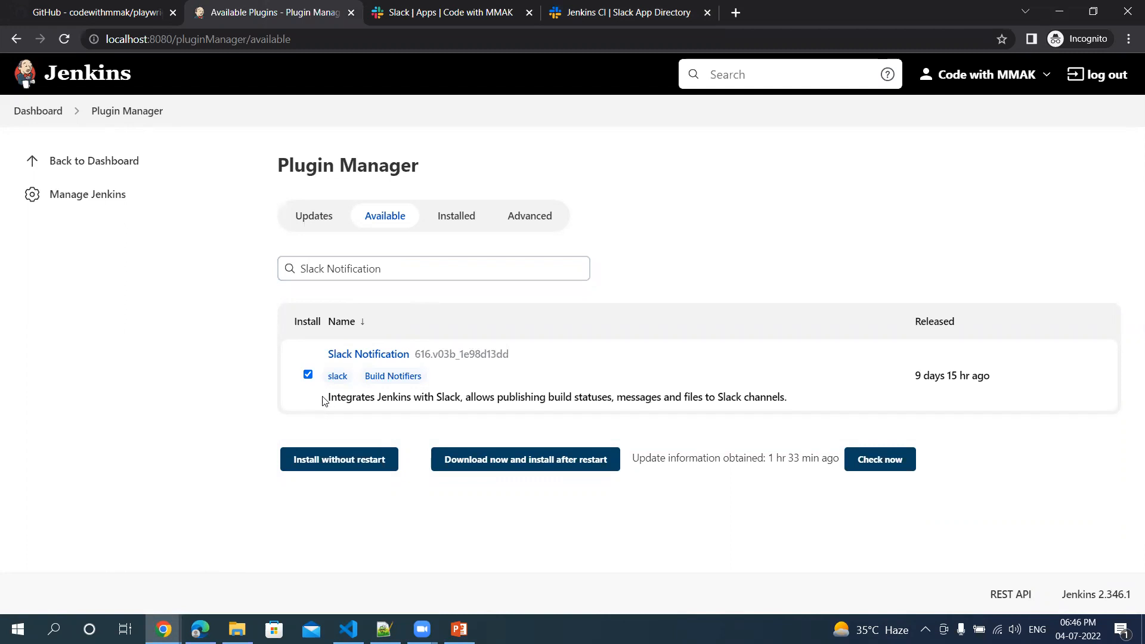
pyautogui.click(346, 466)
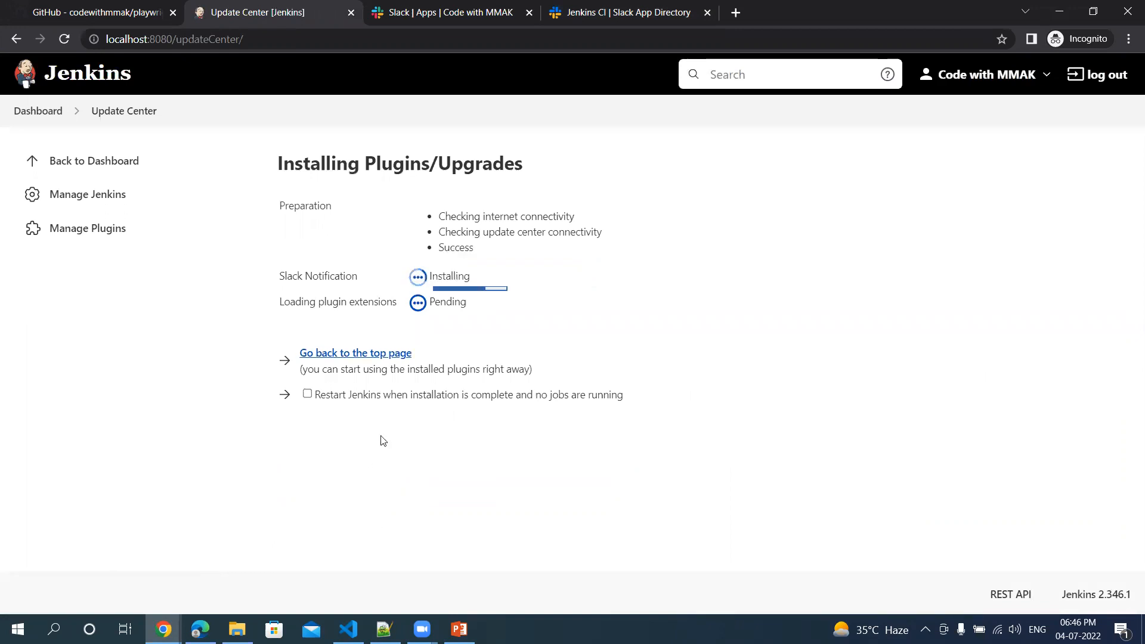
pyautogui.click(306, 395)
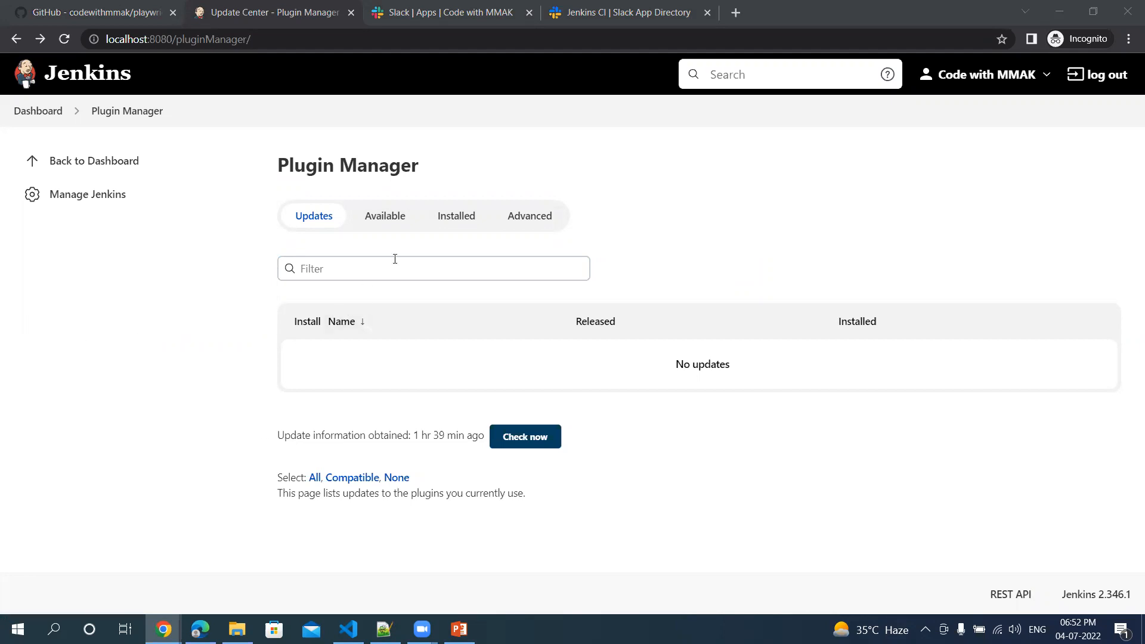
# Filter the installed Jenkins plugins by "Slack" to check for the Slack Notification plugin
pyautogui.click(443, 219)
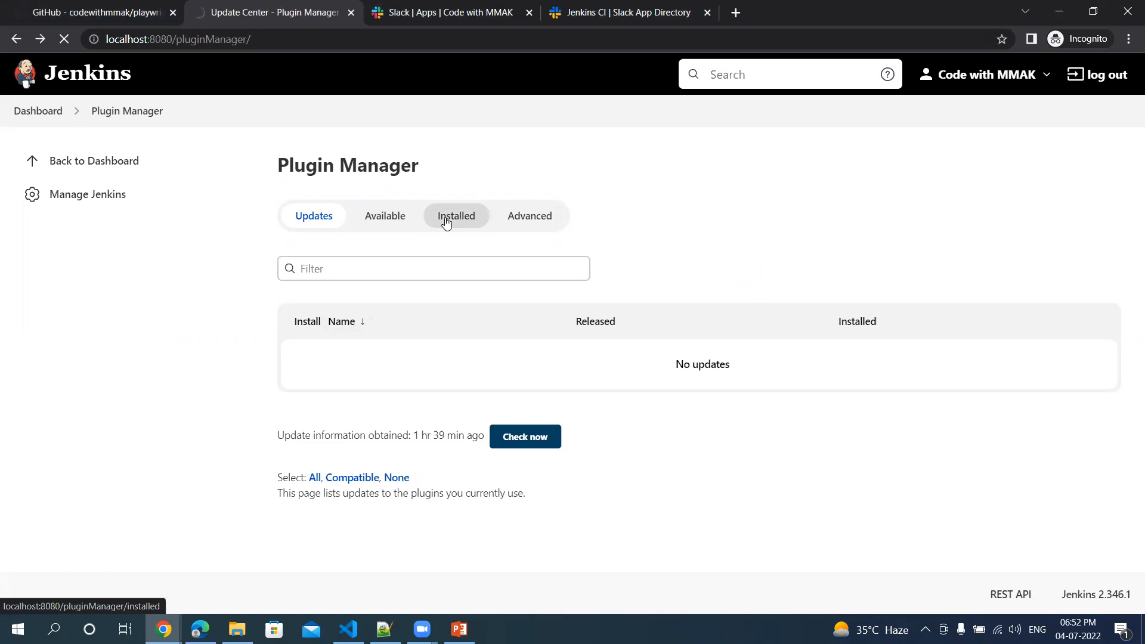
pyautogui.click(374, 268)
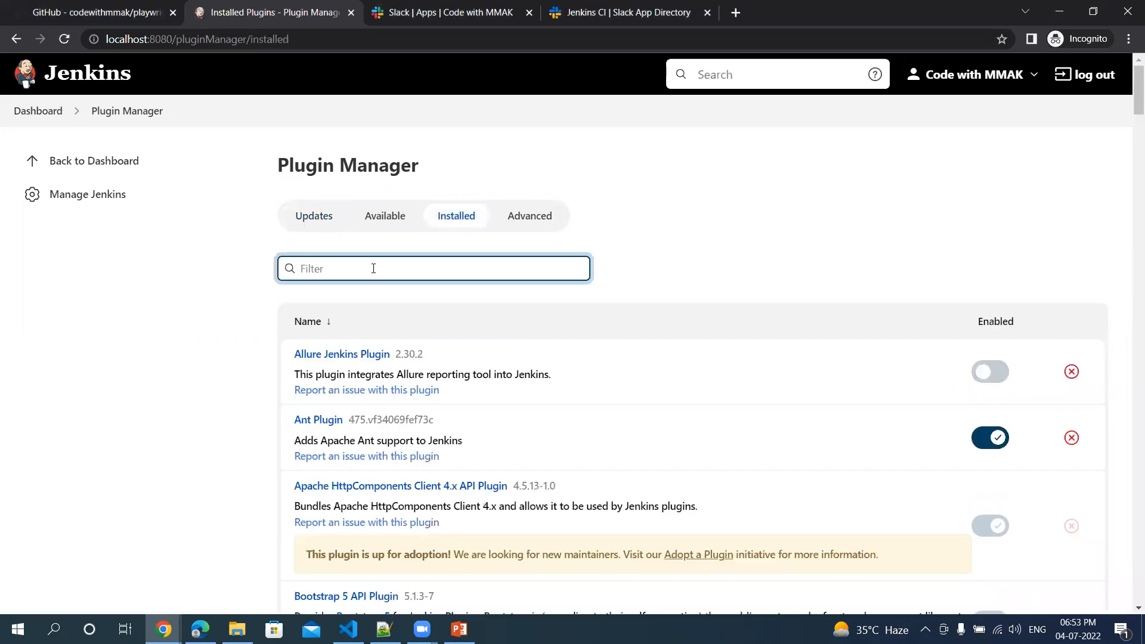
pyautogui.write('Sal')
pyautogui.press('BackSpace')
pyautogui.press('BackSpace')
pyautogui.write('l')
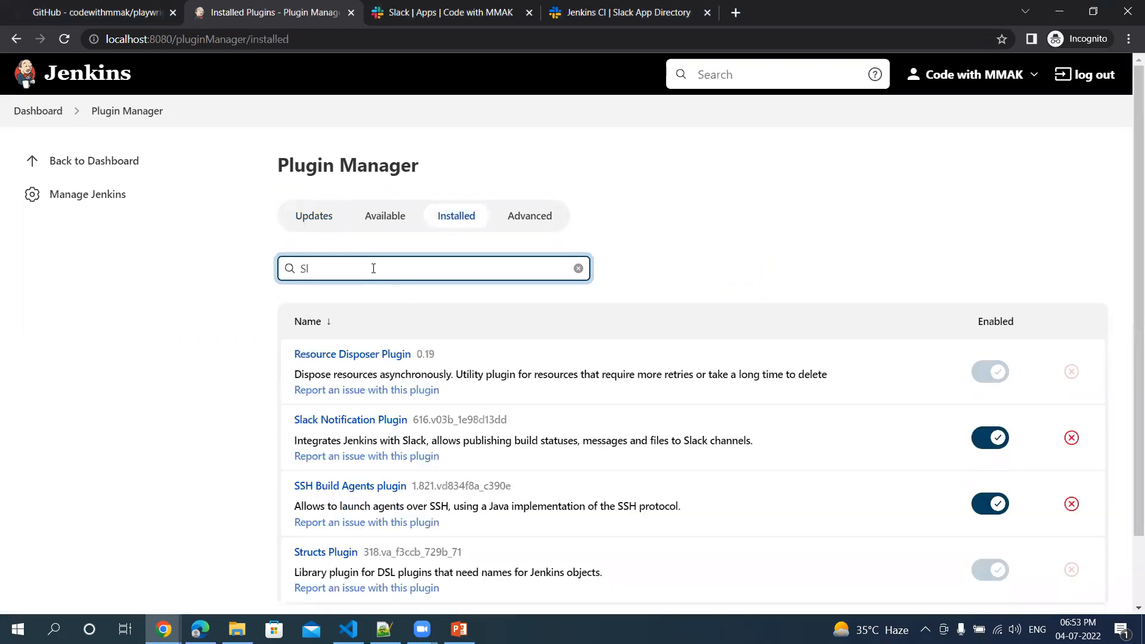
pyautogui.write('ack')
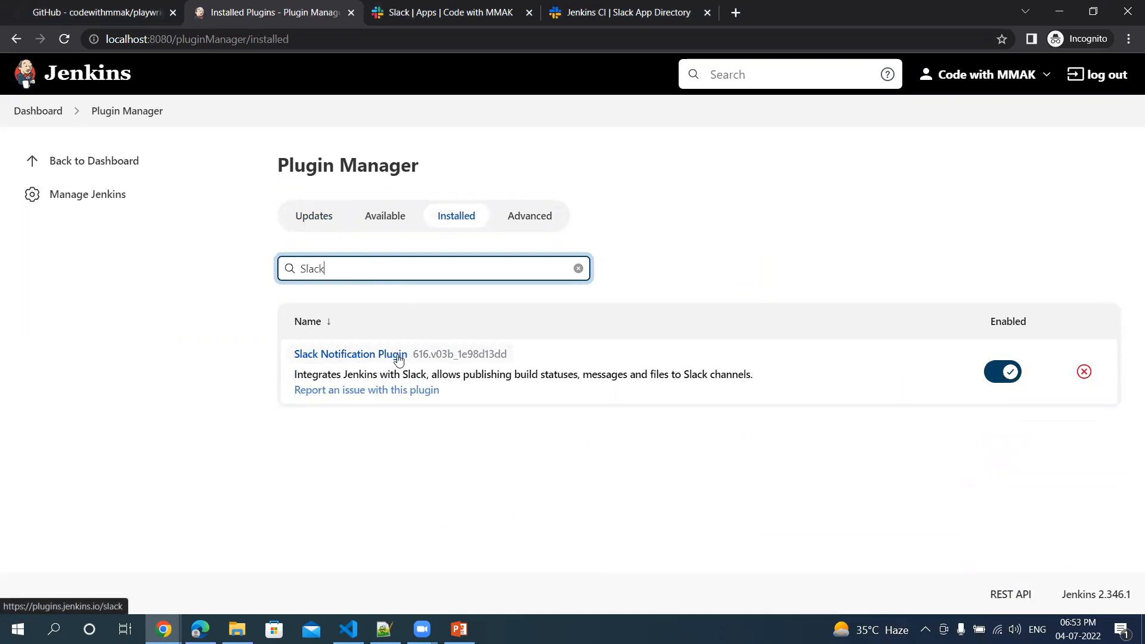
# Switch to Slack's Jenkins CI setup instructions and read Step 3 on the Global Slack Notifier Settings values
pyautogui.click(568, 24)
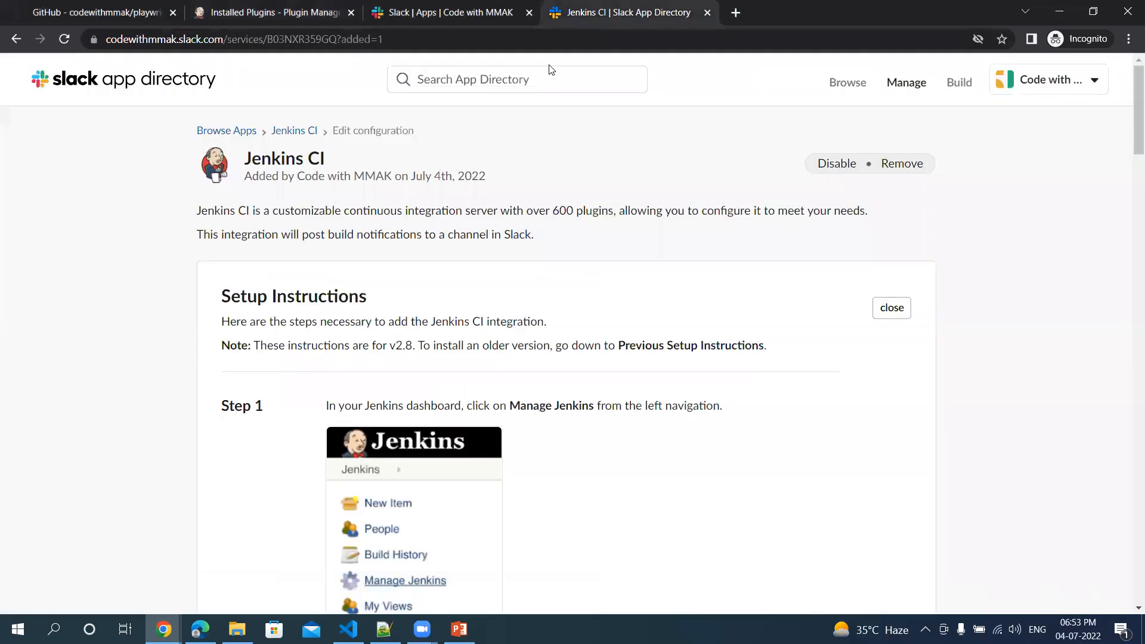
pyautogui.scroll(-1, 125, 420)
pyautogui.scroll(1, 125, 420)
pyautogui.scroll(-4, 146, 428)
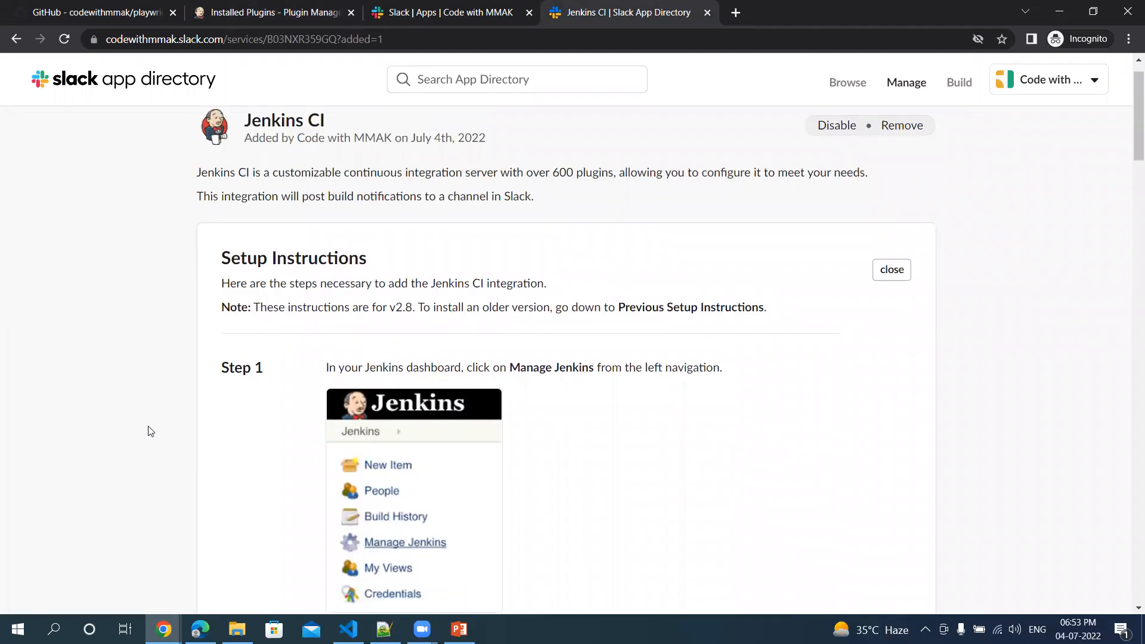
pyautogui.scroll(1, 202, 432)
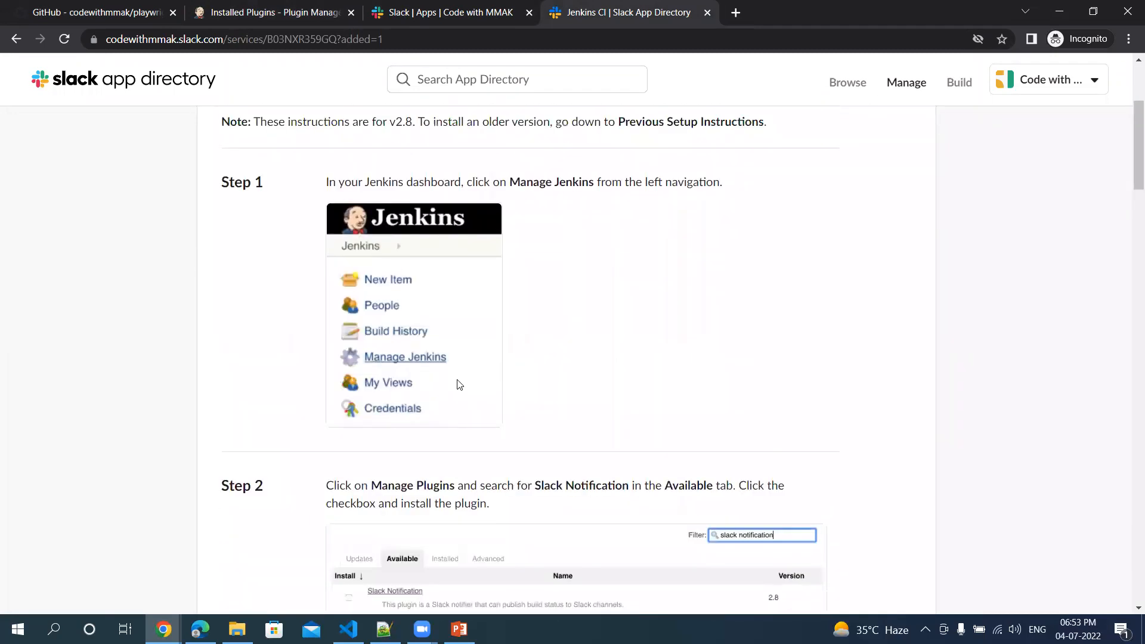
pyautogui.scroll(-4, 460, 382)
pyautogui.scroll(1, 585, 290)
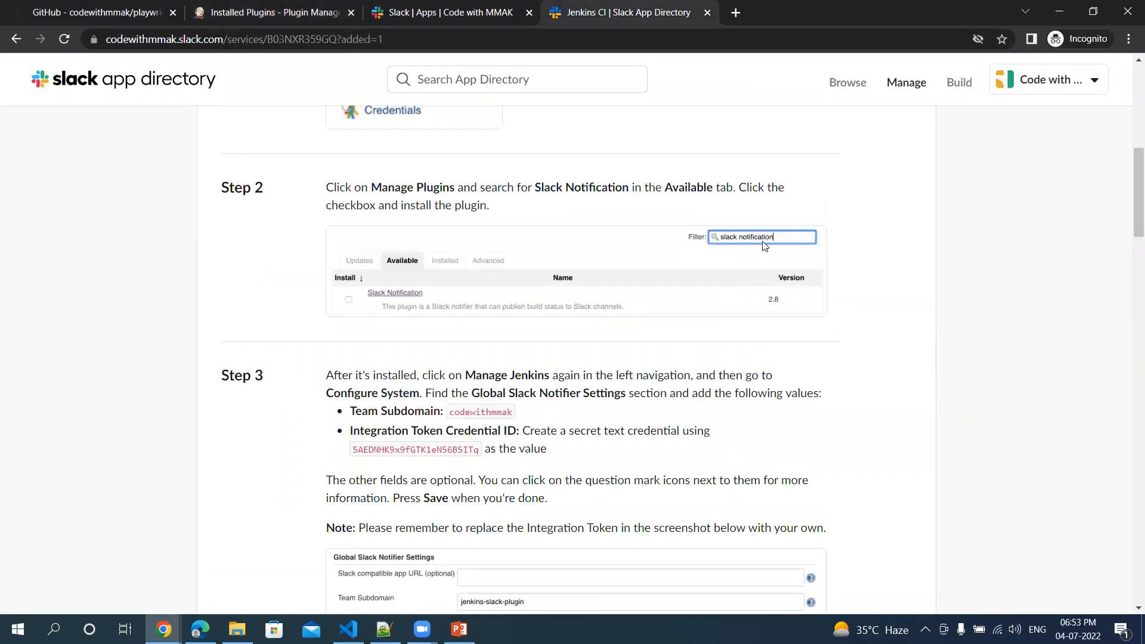
pyautogui.scroll(-1, 764, 247)
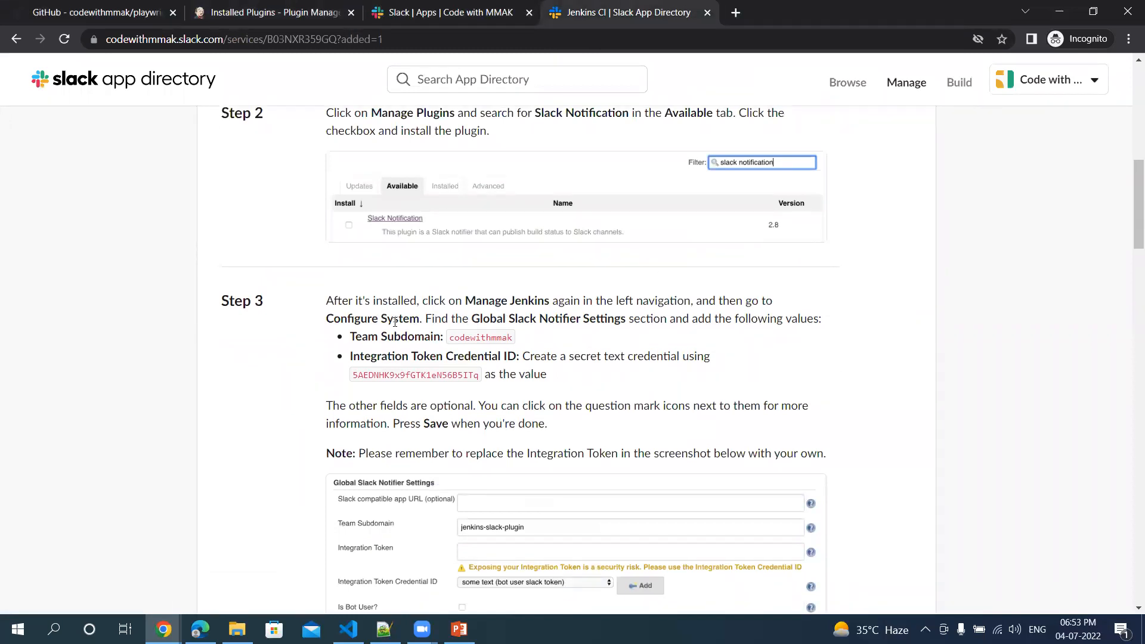
pyautogui.doubleClick(463, 338)
pyautogui.click(250, 199)
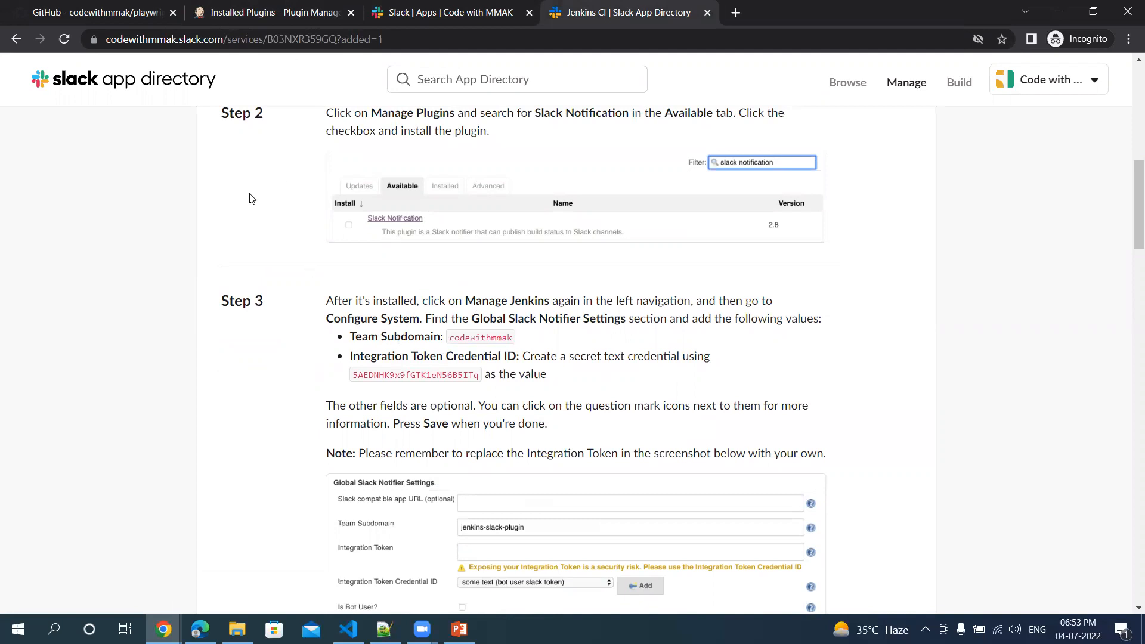
# Switch to Jenkins, open the Configure System page and go to its Slack section
pyautogui.click(256, 10)
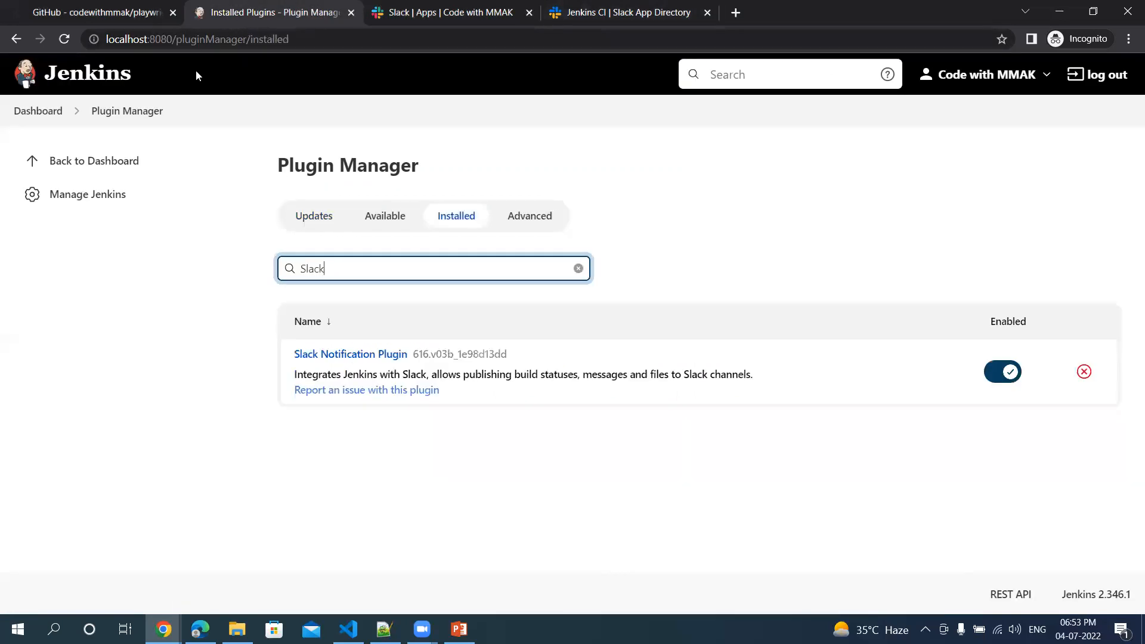
pyautogui.click(93, 200)
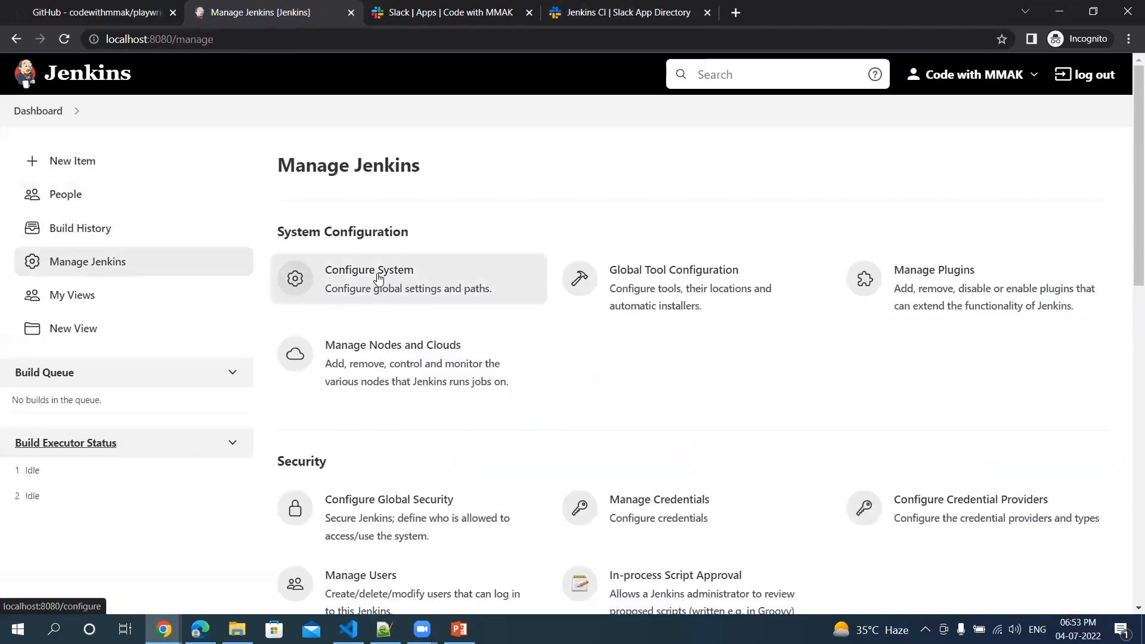
pyautogui.click(378, 278)
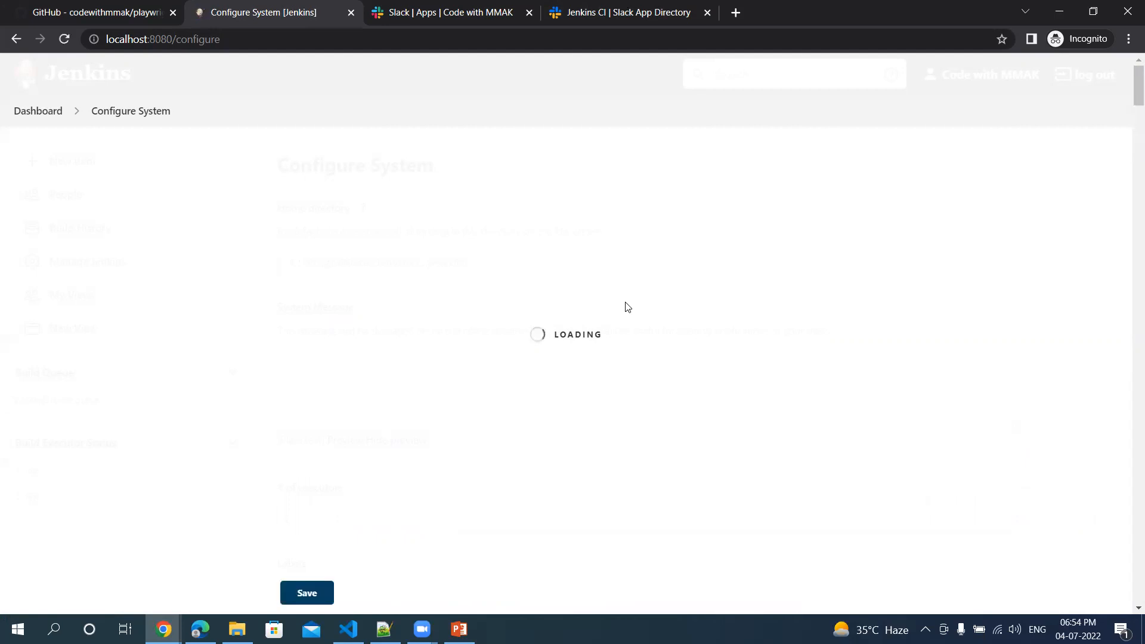
pyautogui.moveTo(1138, 87); pyautogui.dragTo(1128, 562)
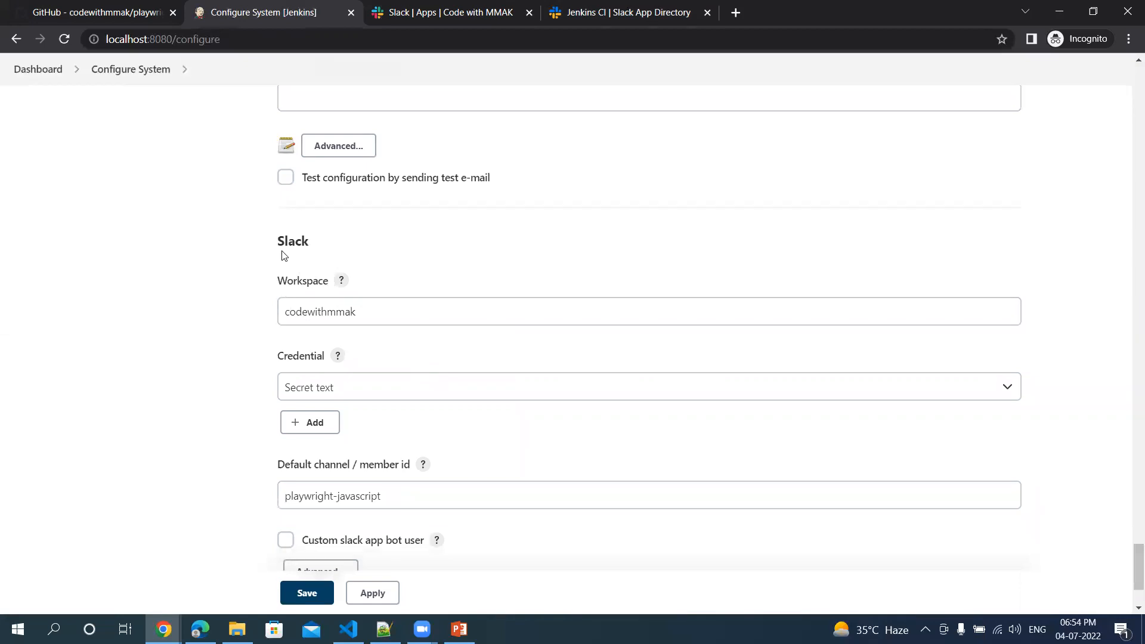
pyautogui.moveTo(278, 279); pyautogui.dragTo(323, 280)
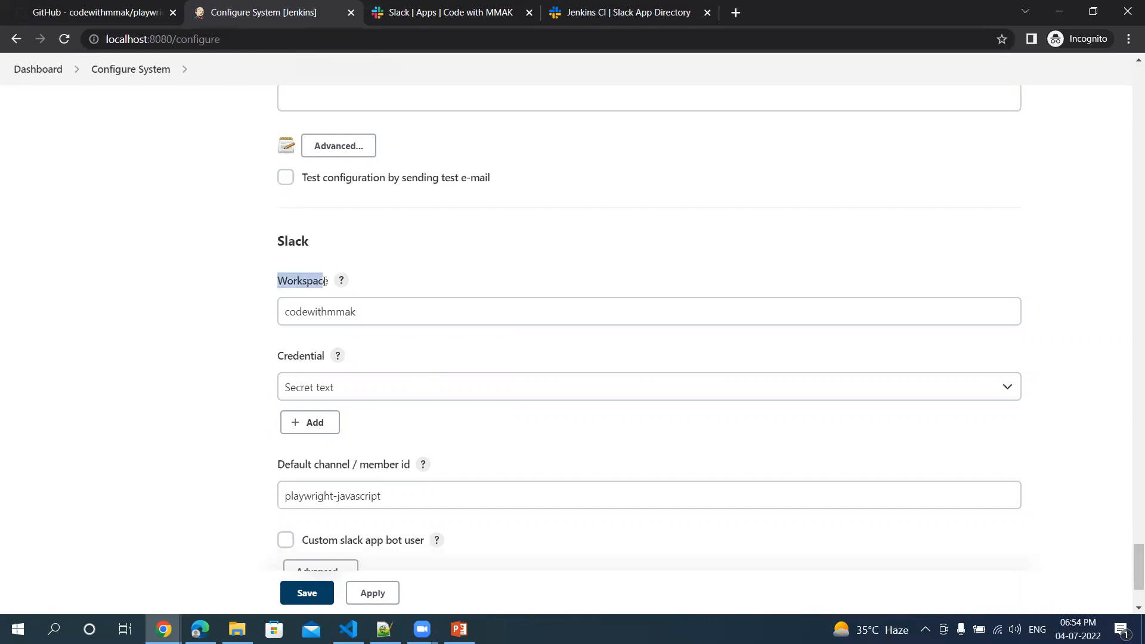
# Switch to Slack's Jenkins CI instructions, review the Team Subdomain and credential type in Step 3, and copy the integration token
pyautogui.click(581, 21)
pyautogui.doubleClick(453, 336)
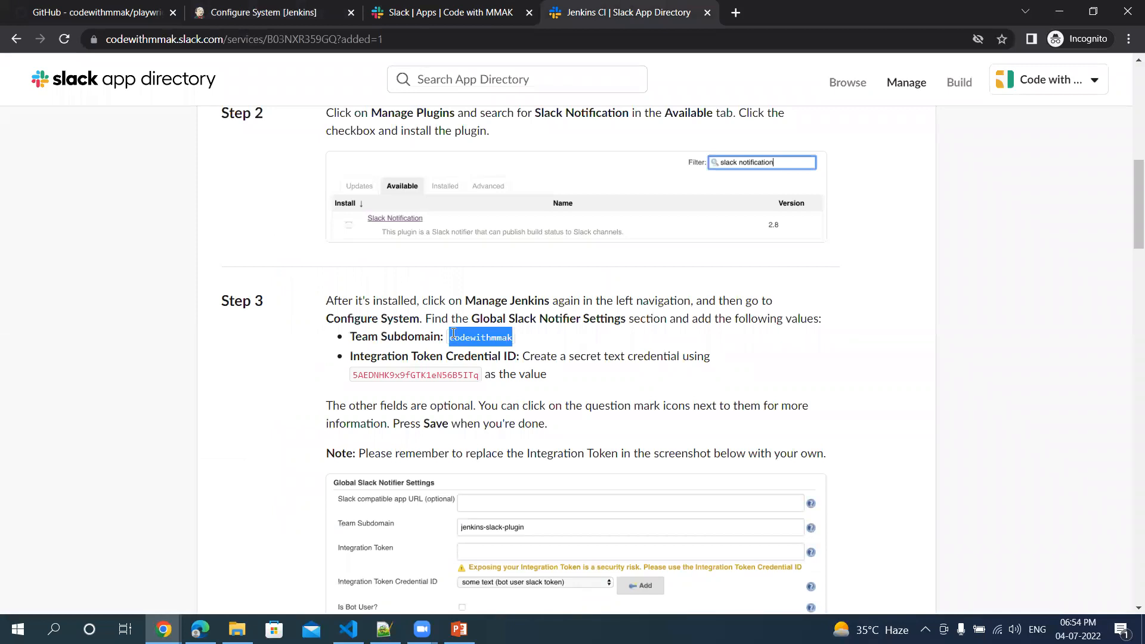
pyautogui.click(349, 358)
pyautogui.moveTo(350, 356); pyautogui.dragTo(517, 356)
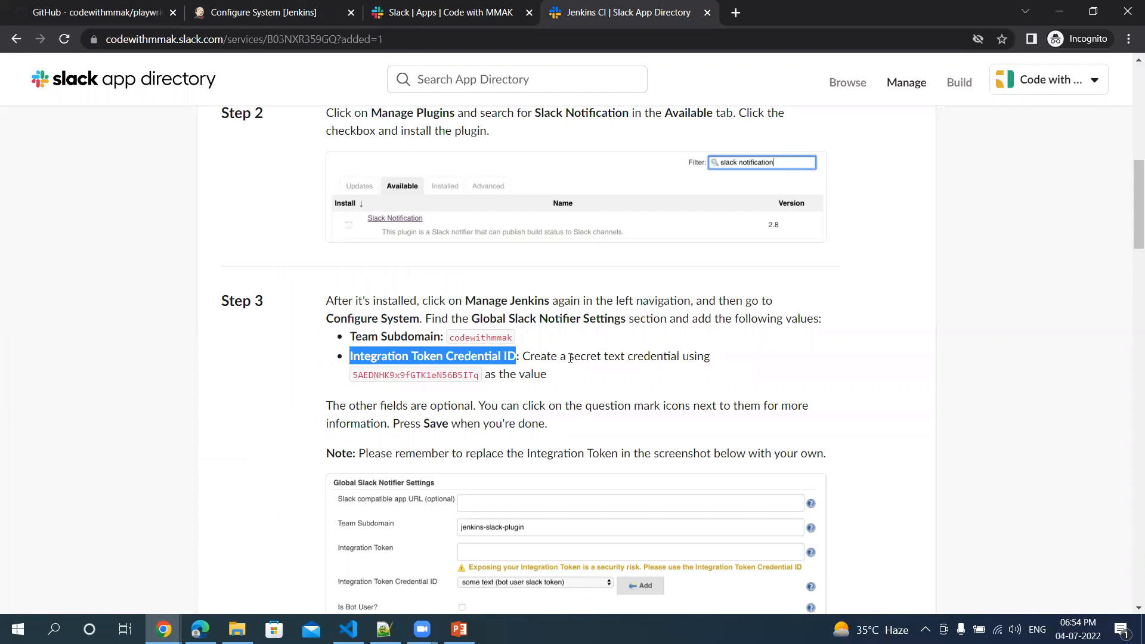
pyautogui.moveTo(574, 357); pyautogui.dragTo(630, 357)
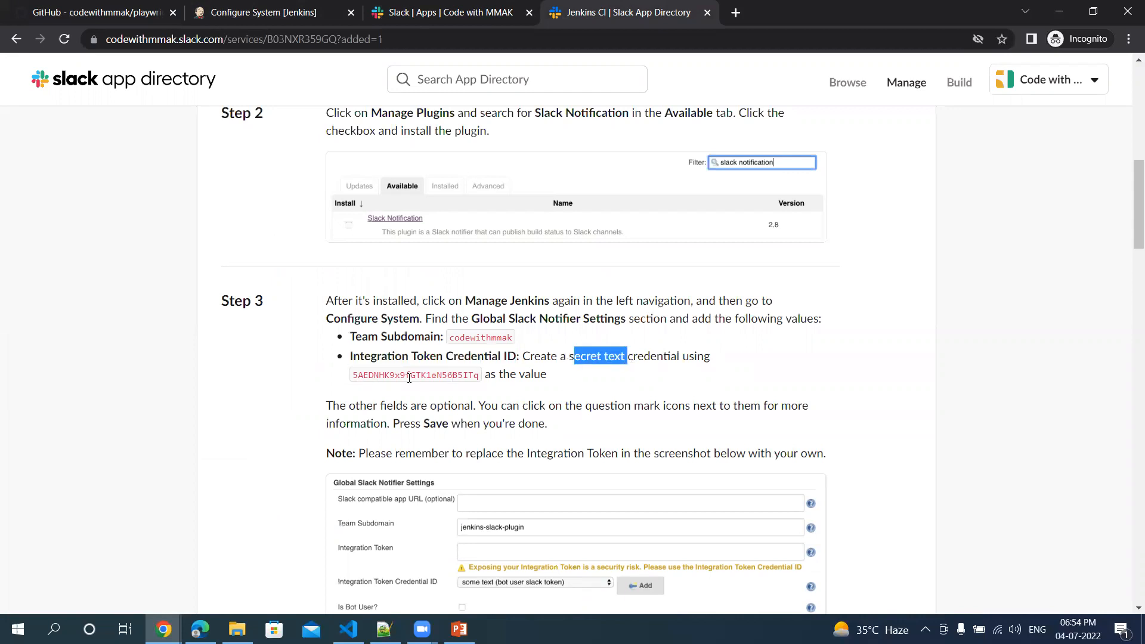
pyautogui.moveTo(353, 378); pyautogui.dragTo(479, 377)
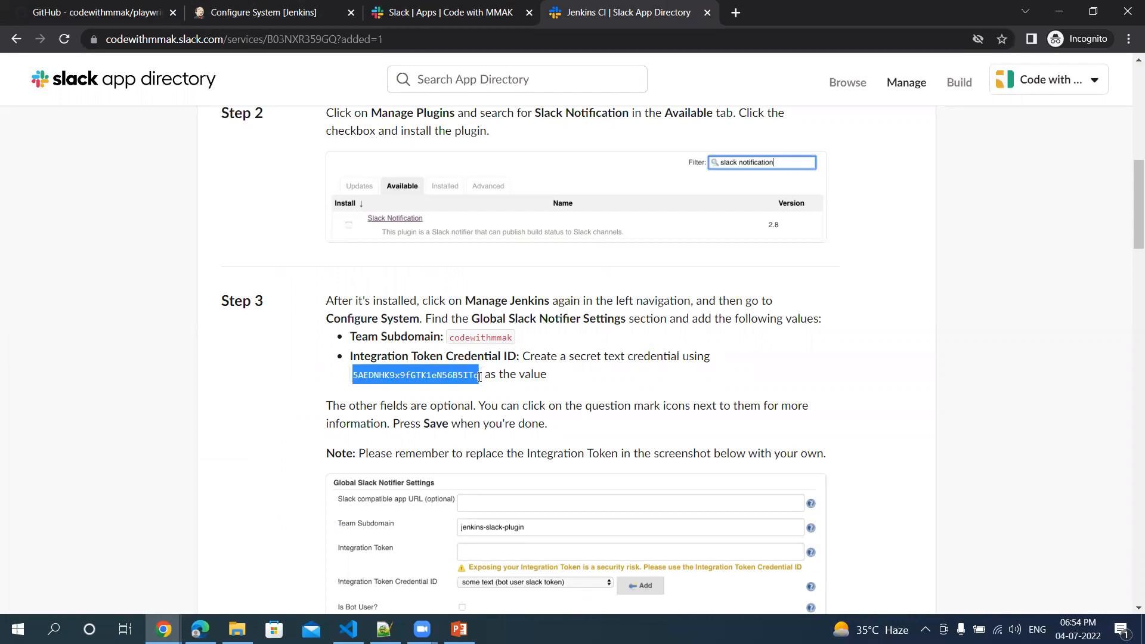
pyautogui.click(371, 44)
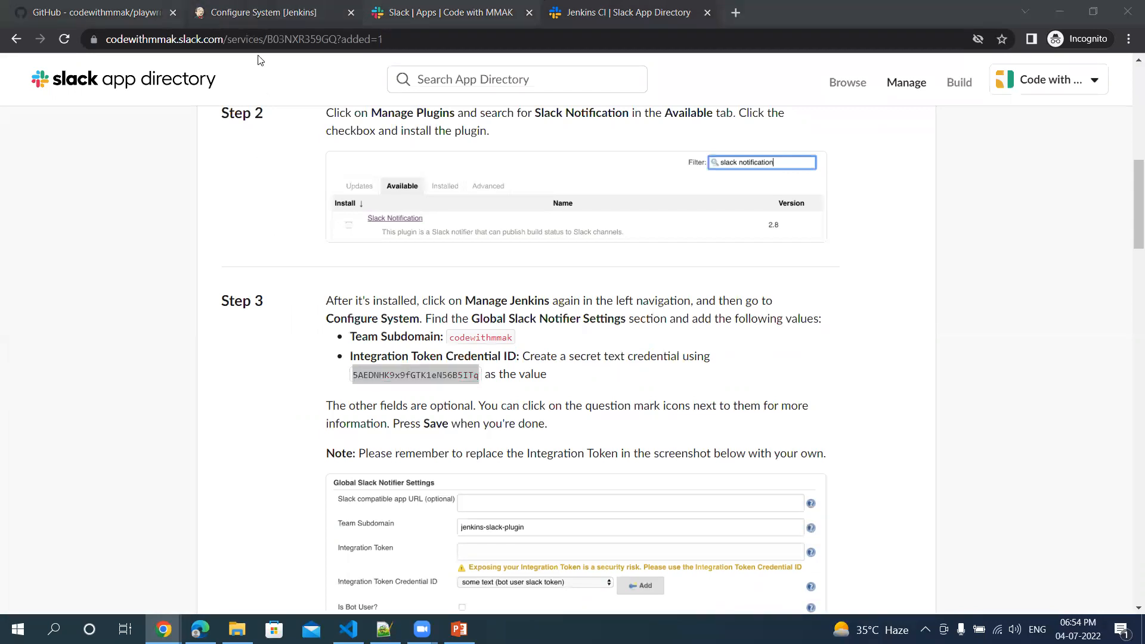
# Return to Jenkins and start a new credential of kind Secret text through the Jenkins Credentials Provider for the Slack section
pyautogui.click(263, 13)
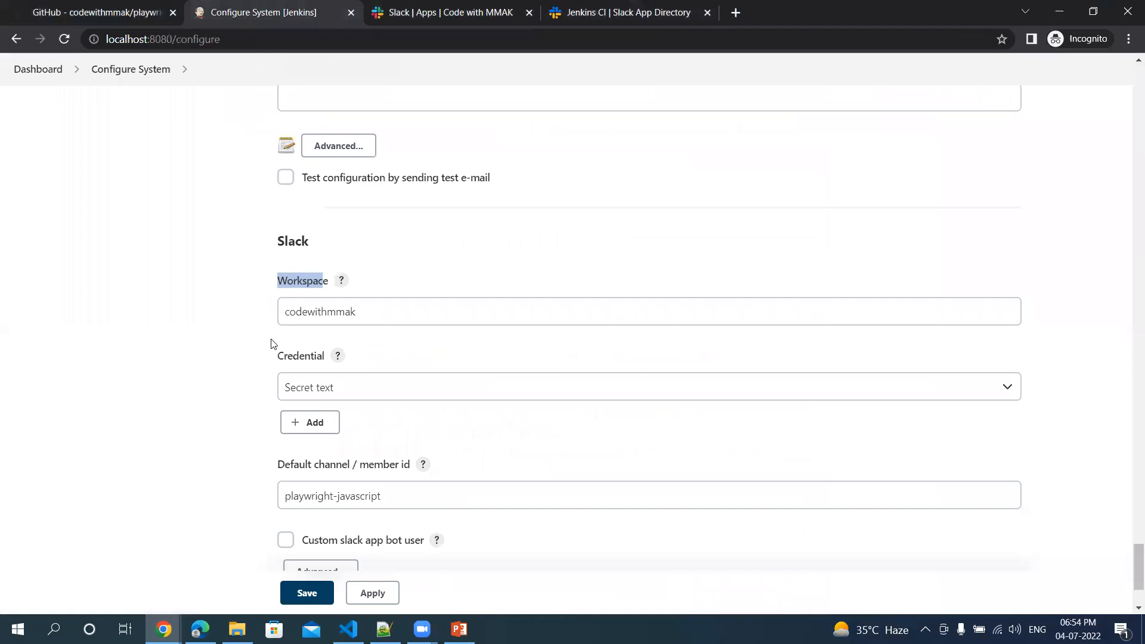
pyautogui.click(308, 424)
pyautogui.click(314, 458)
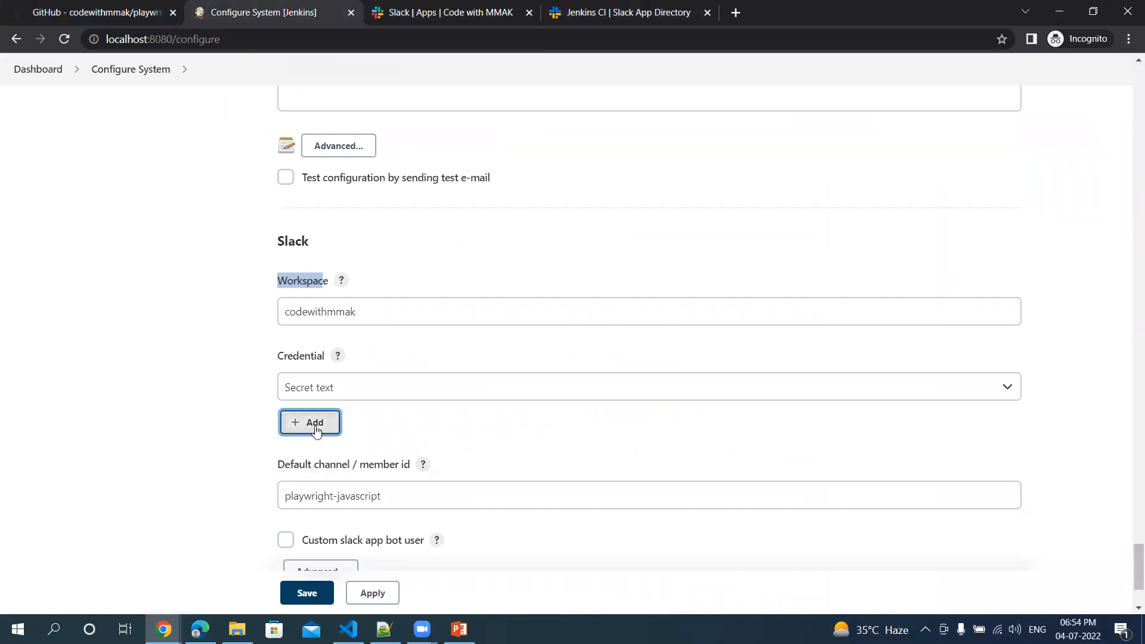
pyautogui.click(315, 425)
pyautogui.click(310, 453)
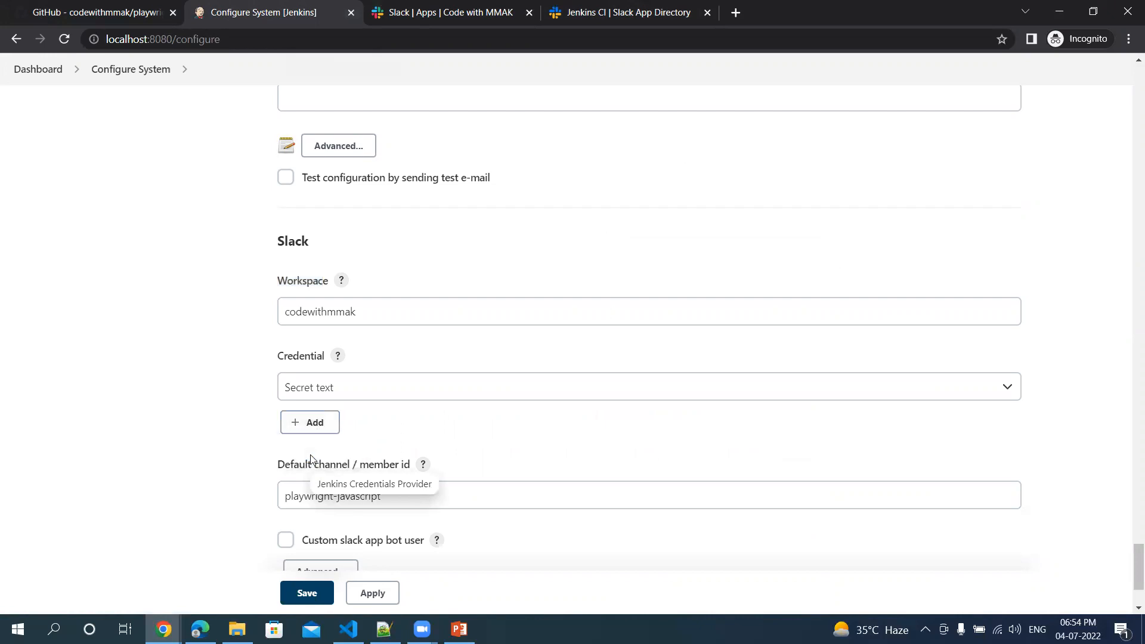
pyautogui.scroll(-5, 439, 398)
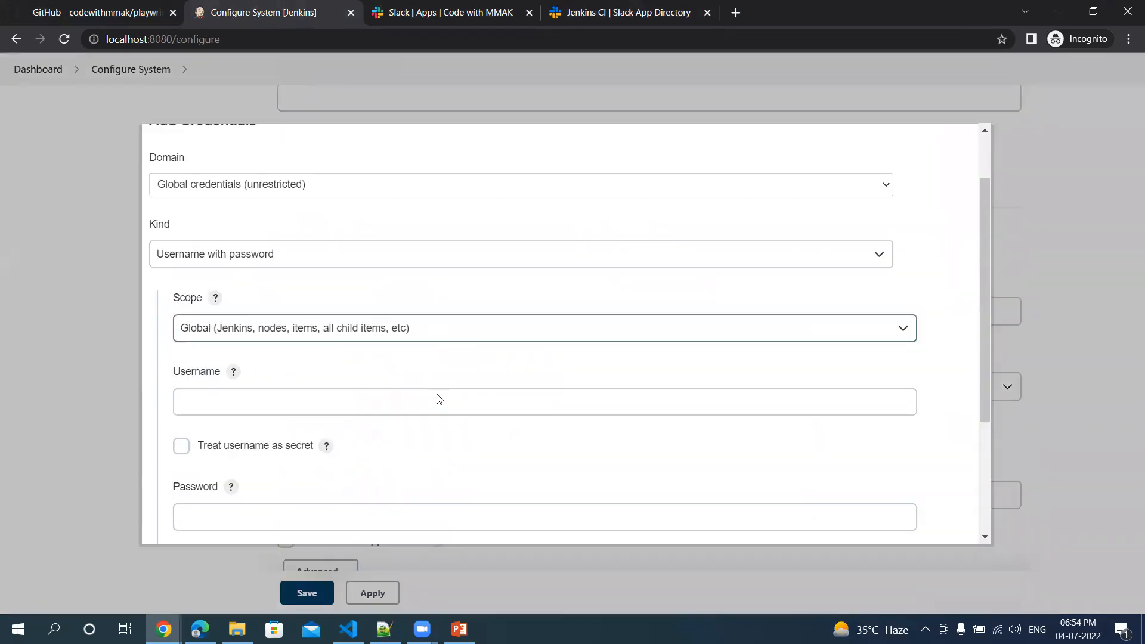
pyautogui.click(301, 395)
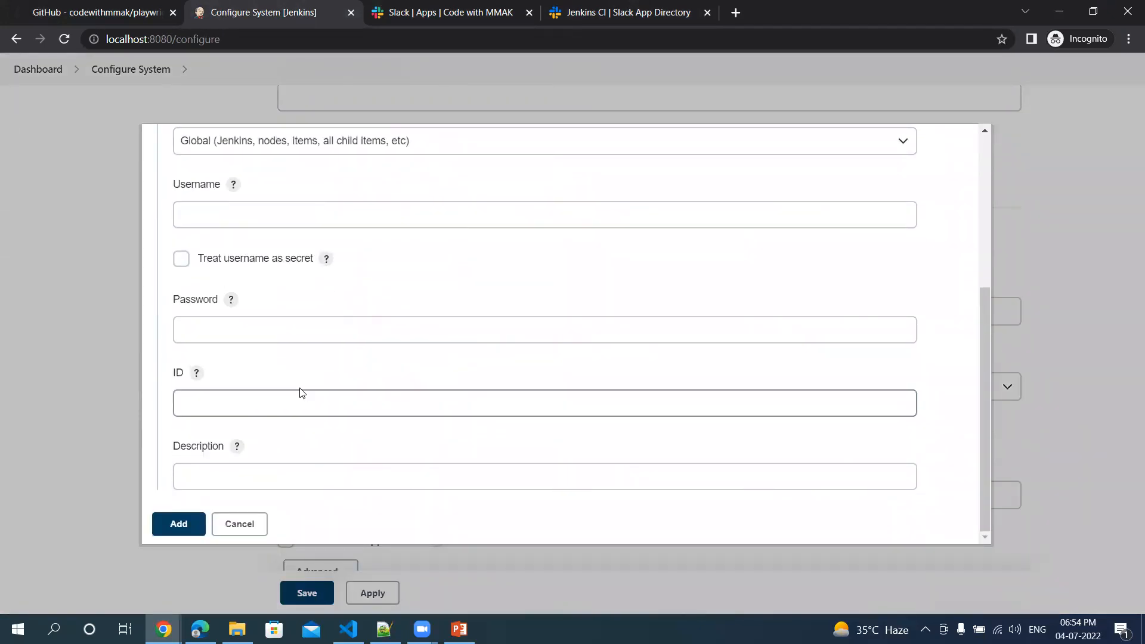
pyautogui.scroll(3, 289, 396)
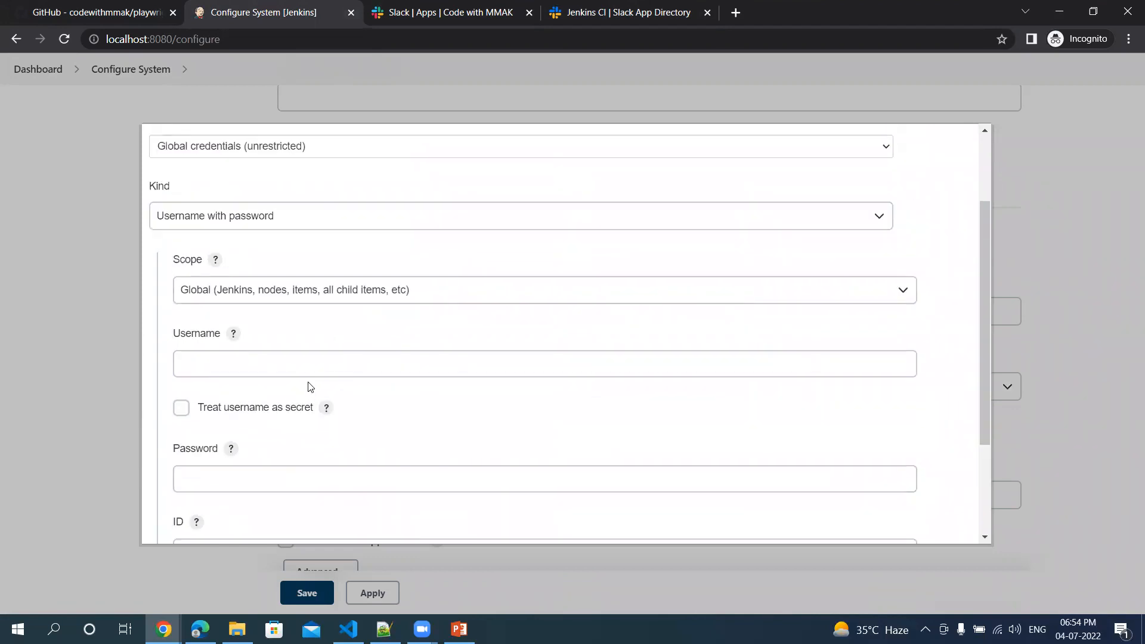
pyautogui.click(394, 218)
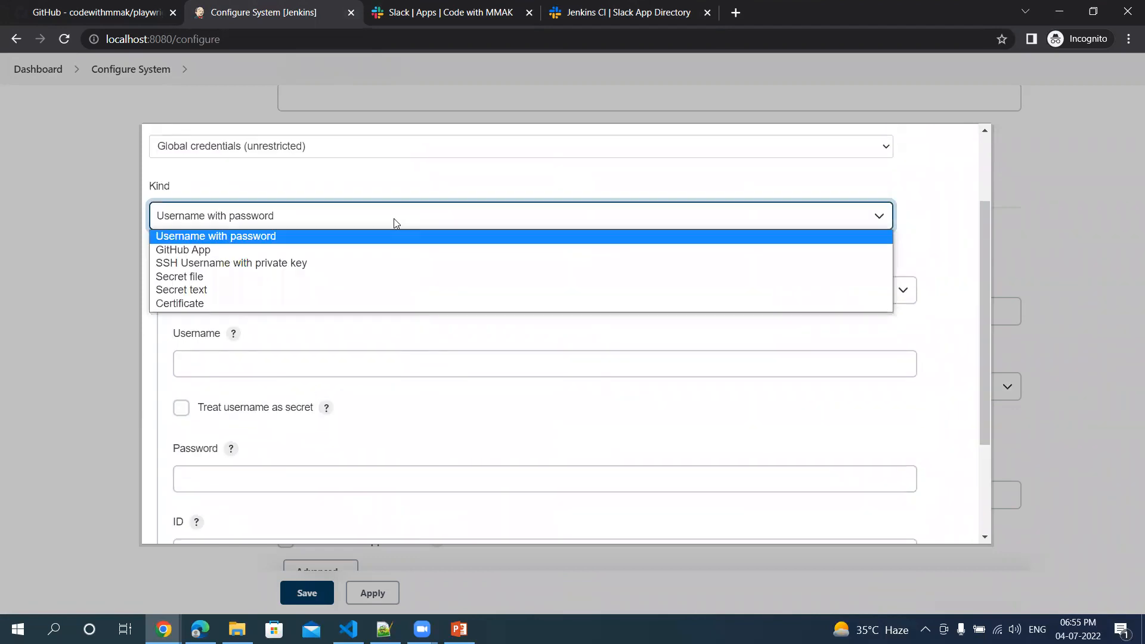
pyautogui.click(299, 290)
# Paste the integration token as the credential's secret, describe it as "Slack Notification Secret", and add it
pyautogui.scroll(-2, 283, 346)
pyautogui.click(271, 335)
pyautogui.hotkey('ctrl', 'v')
pyautogui.click(272, 482)
pyautogui.write('Slack Secret')
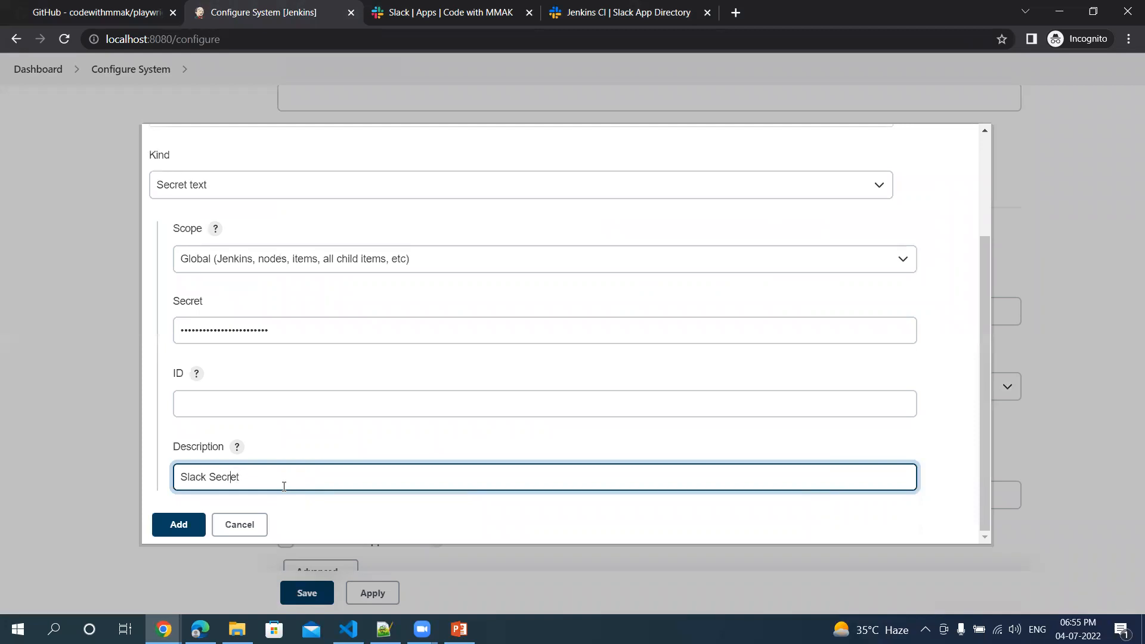
pyautogui.write('Notification')
pyautogui.click(189, 530)
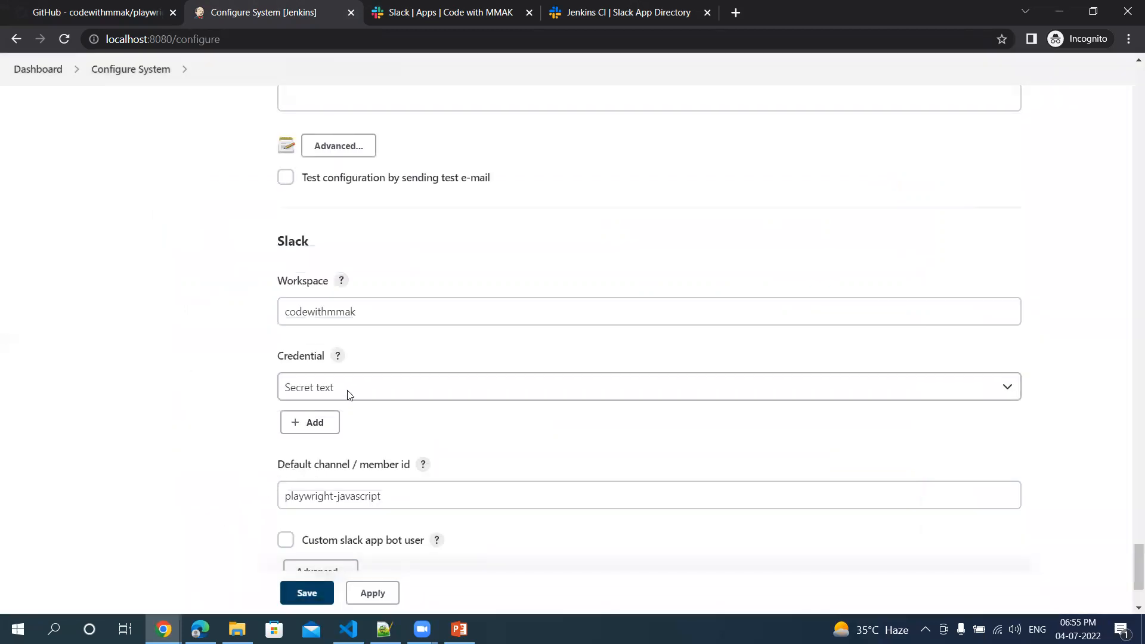
# Select Slack Notification Secret as the Slack credential and check the default channel name against the playwright-javascript channel in Slack
pyautogui.click(376, 391)
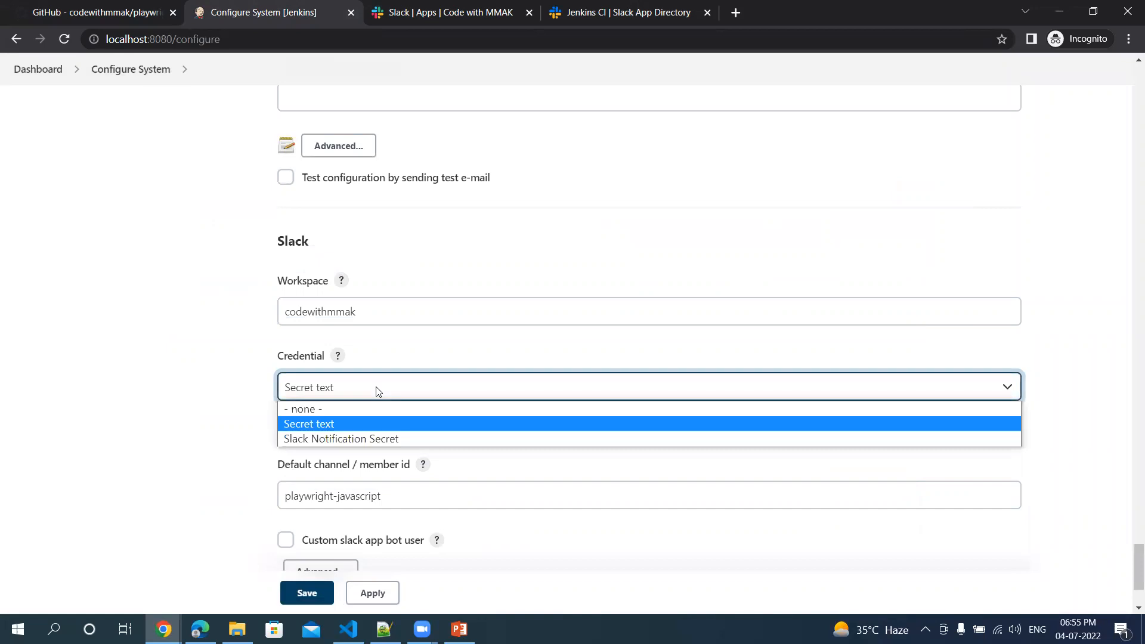
pyautogui.click(366, 441)
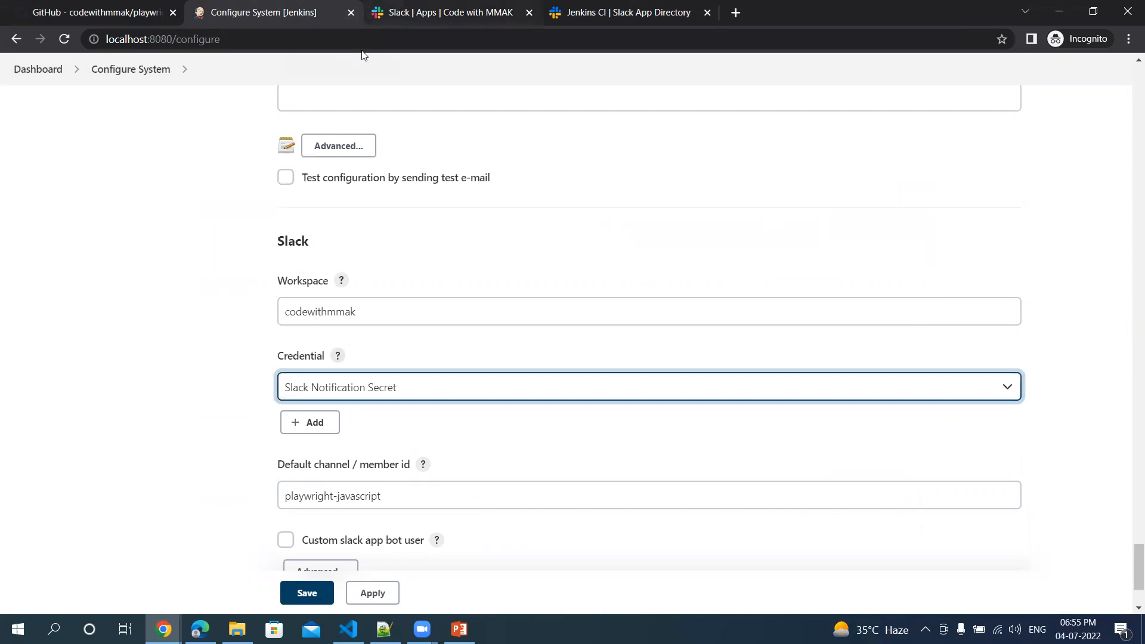
pyautogui.hotkey('ctrl', 'Tab')
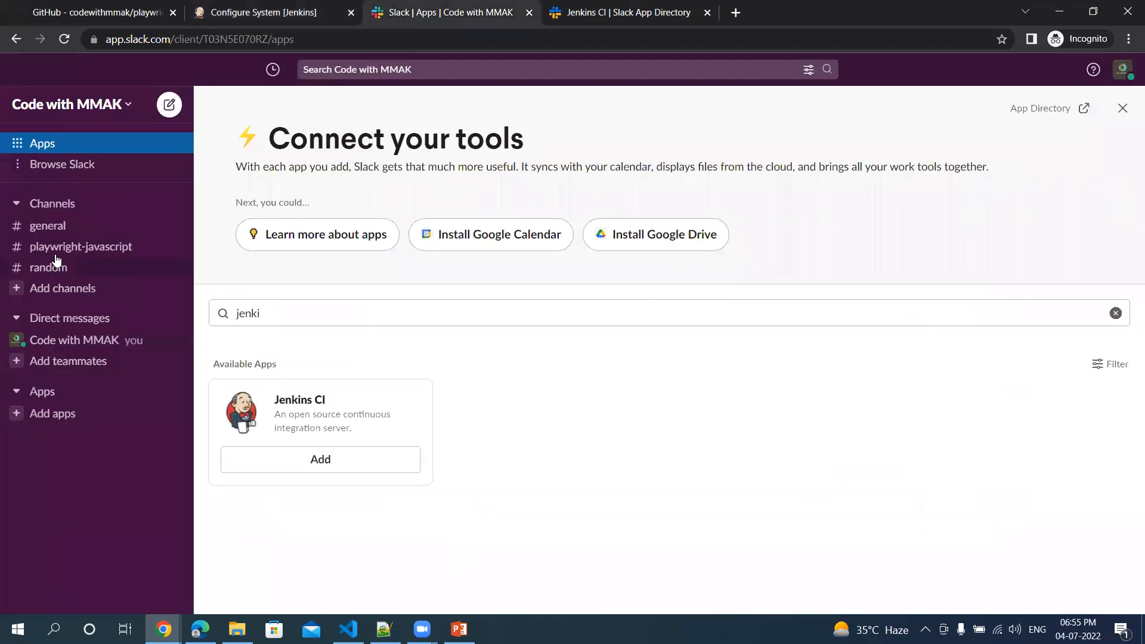
pyautogui.click(57, 250)
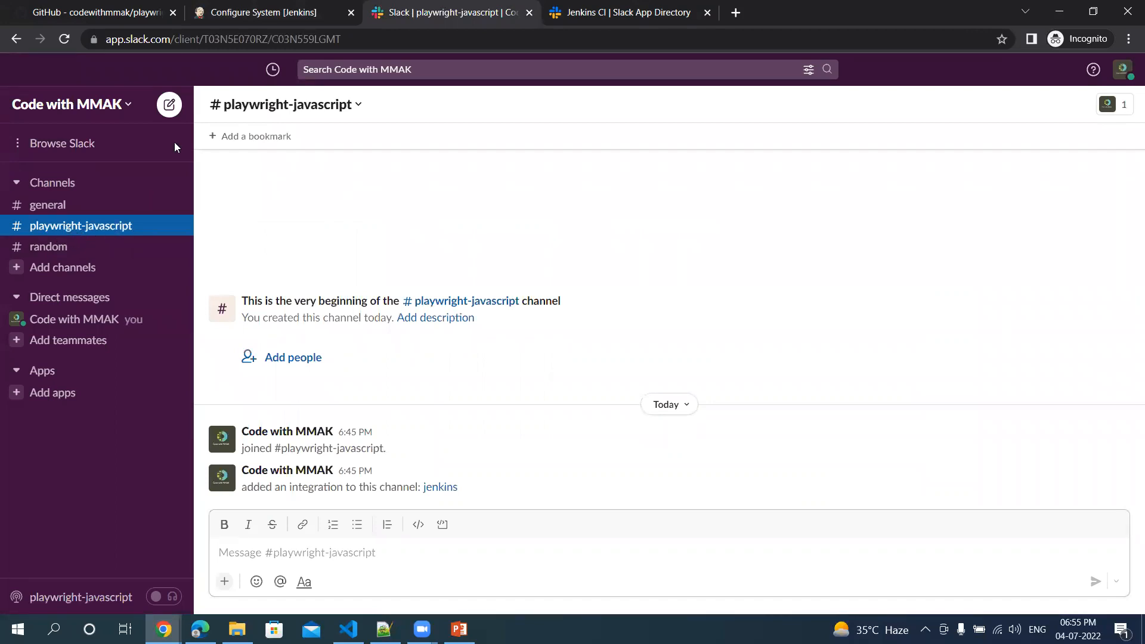
pyautogui.click(248, 11)
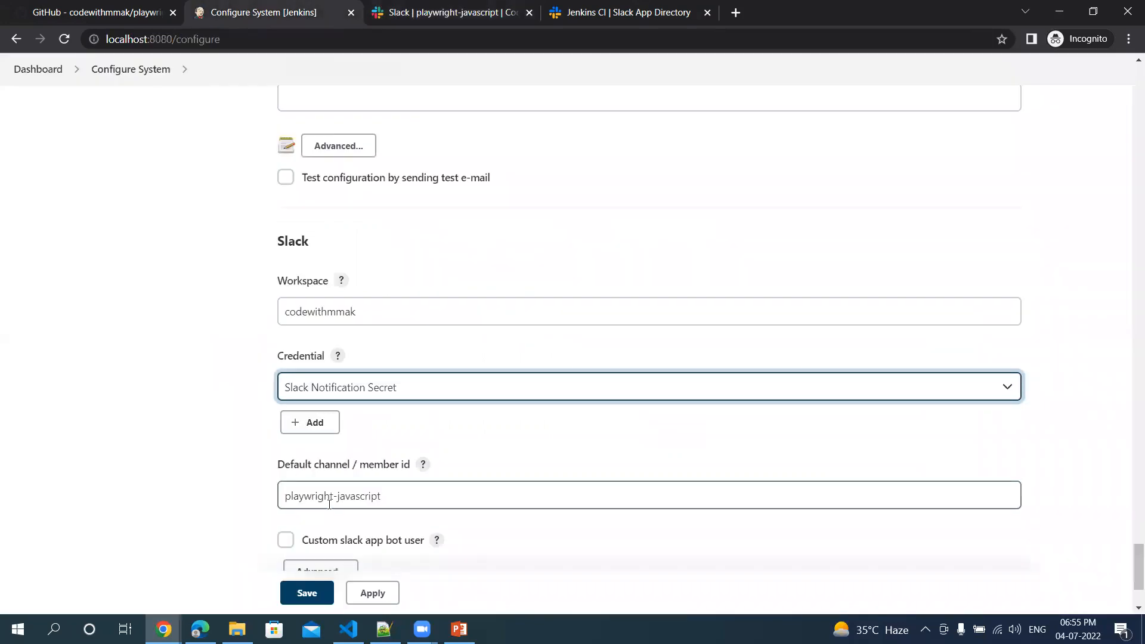
# Test the Slack connection from Jenkins and check the playwright-javascript channel in Slack for the test message
pyautogui.scroll(-3, 243, 481)
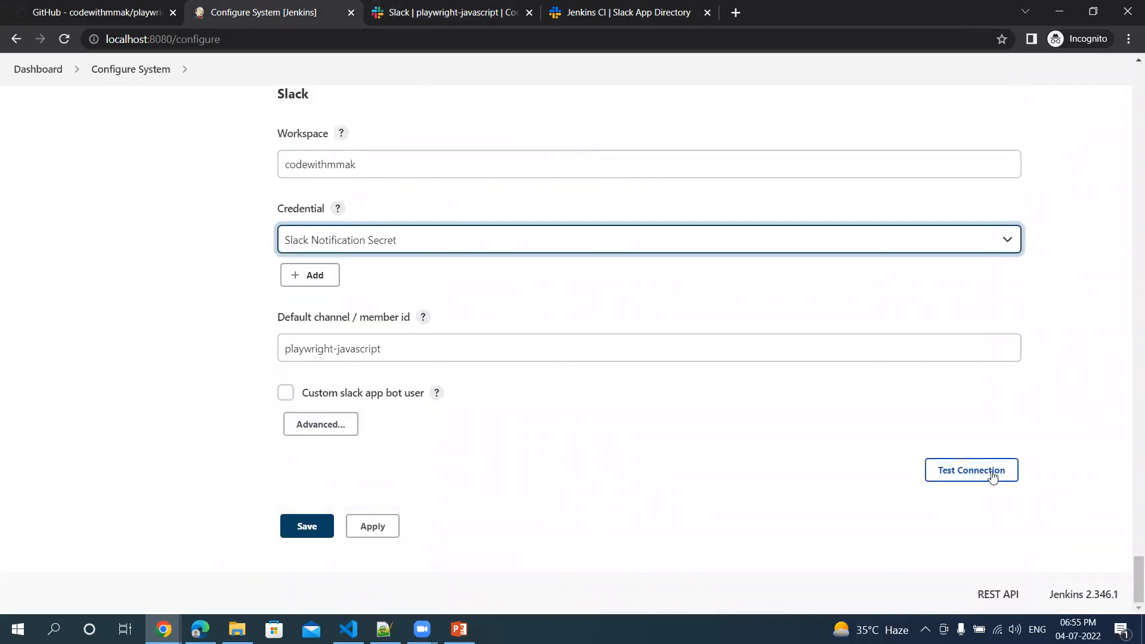
pyautogui.click(993, 476)
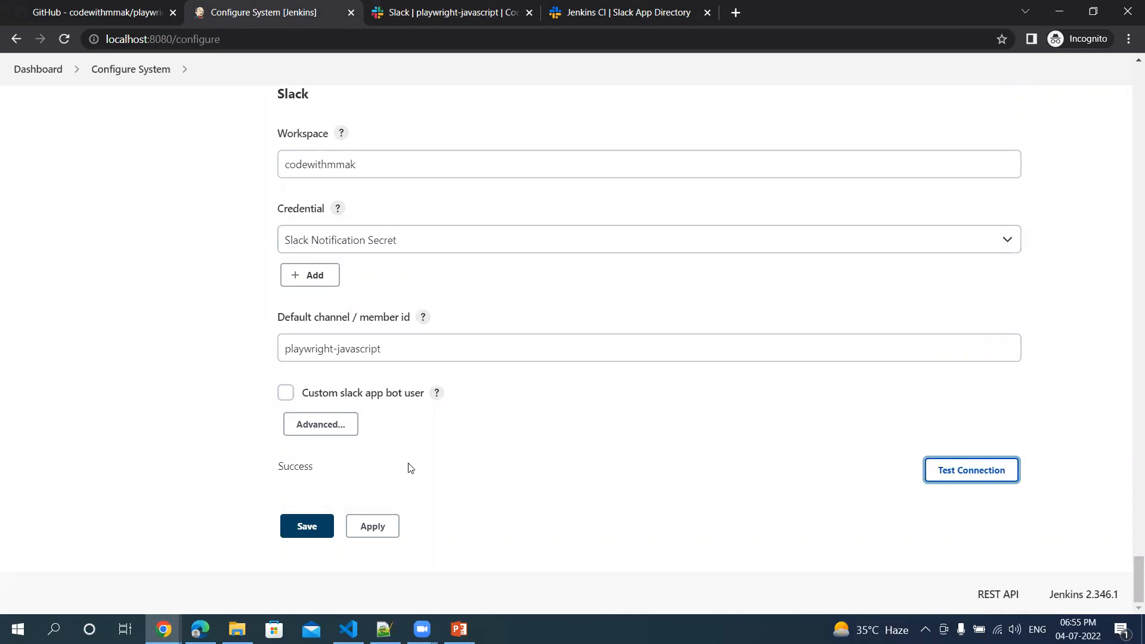
pyautogui.click(307, 465)
pyautogui.doubleClick(307, 465)
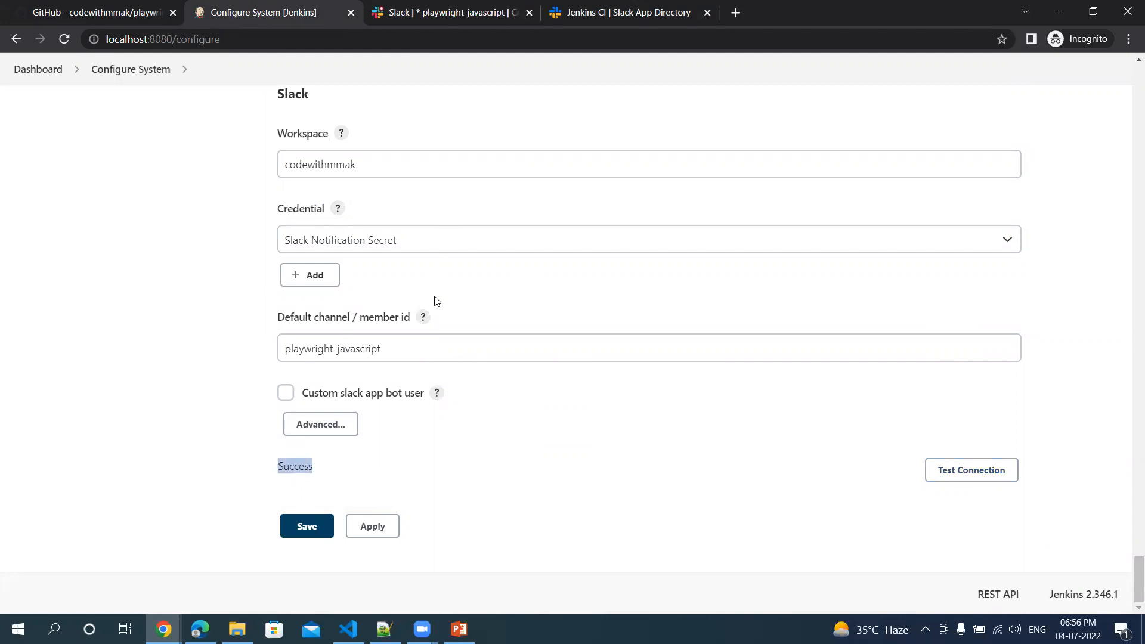
pyautogui.click(426, 26)
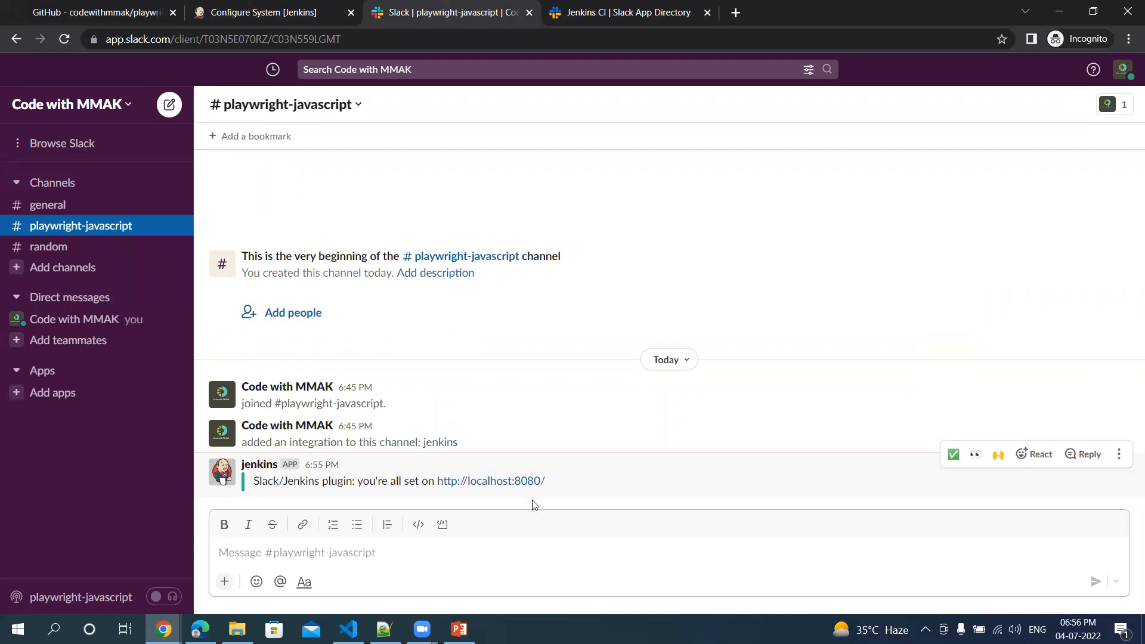
# Switch back to Jenkins, and apply and save the system configuration
pyautogui.click(247, 13)
pyautogui.click(374, 528)
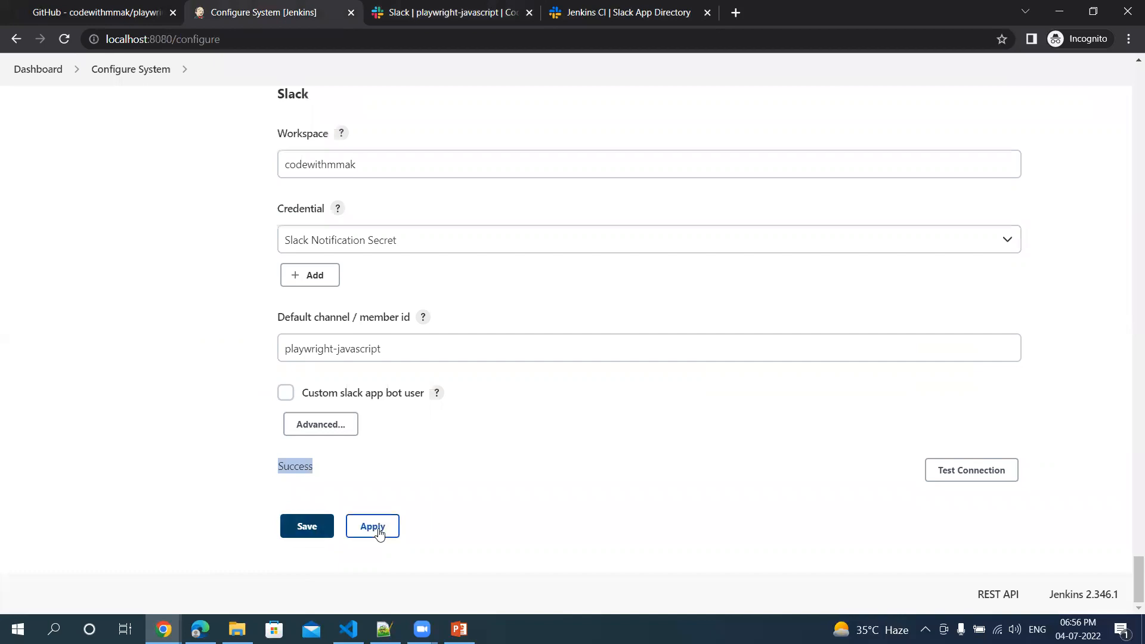
pyautogui.click(296, 538)
pyautogui.click(297, 535)
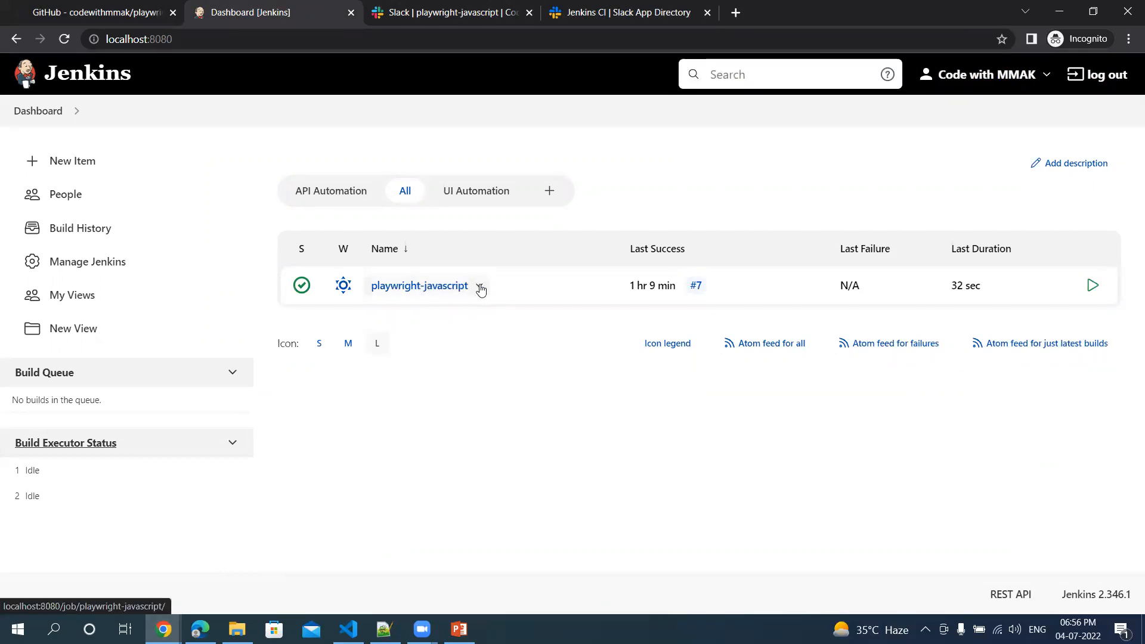
# Open the playwright-javascript job's configuration and delete the existing Slack Notifications post-build action
pyautogui.click(480, 289)
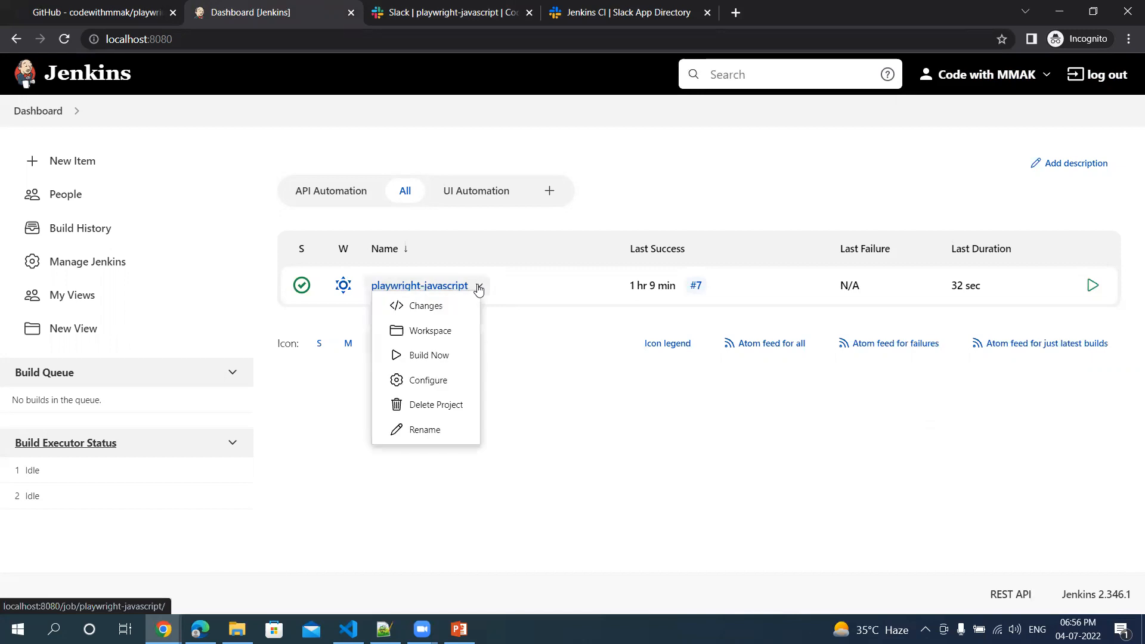
pyautogui.click(436, 383)
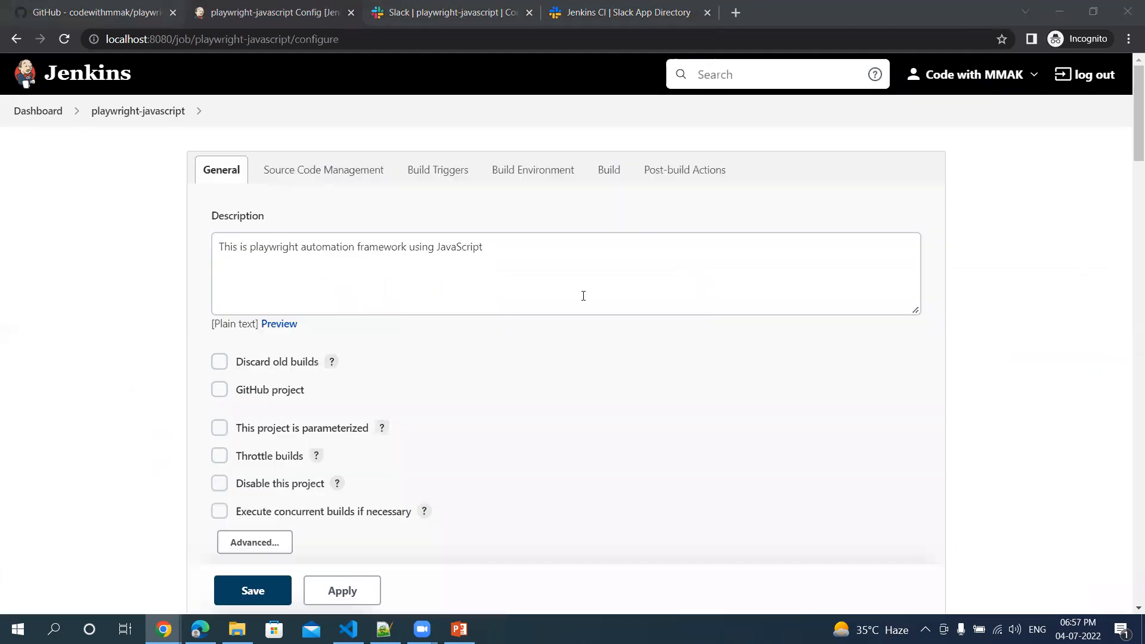
pyautogui.click(691, 178)
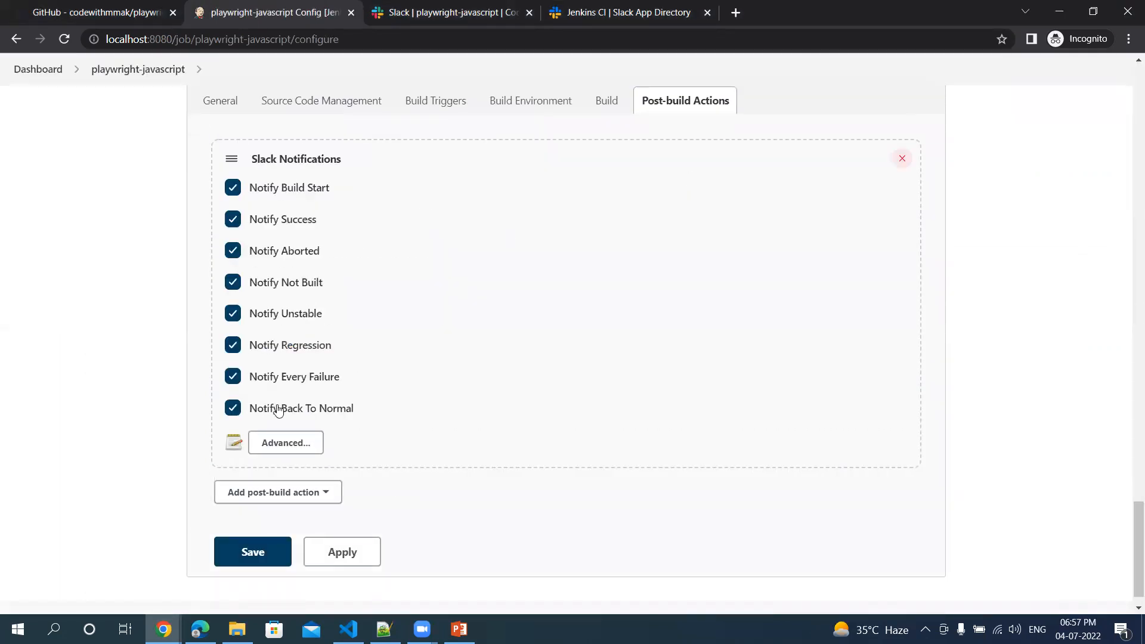
pyautogui.scroll(1, 852, 402)
pyautogui.scroll(2, 852, 402)
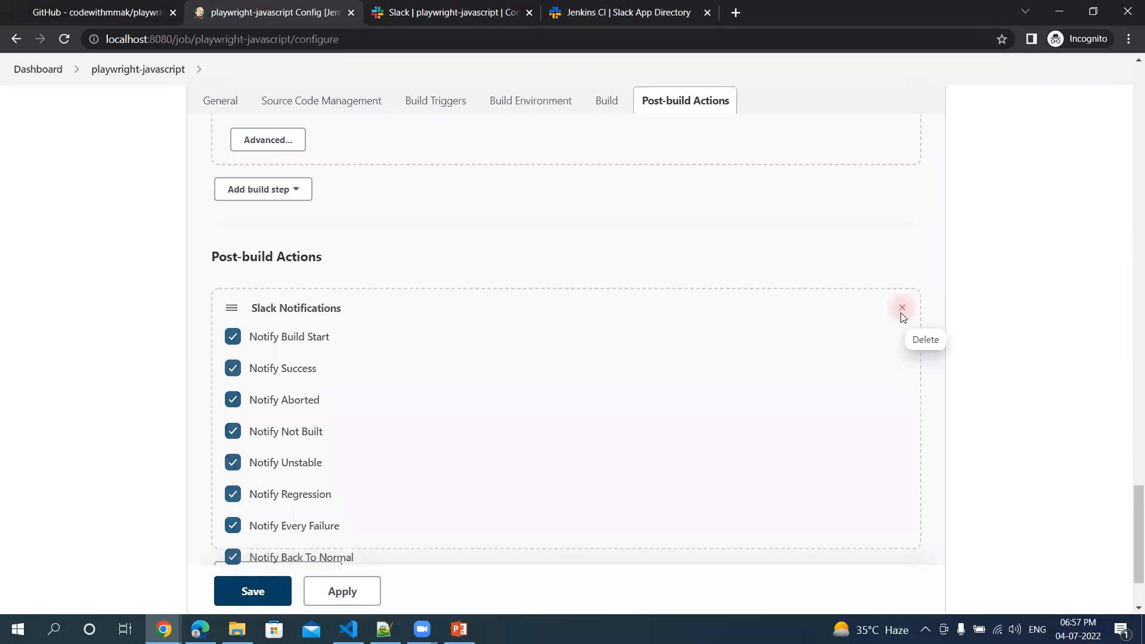
pyautogui.click(902, 307)
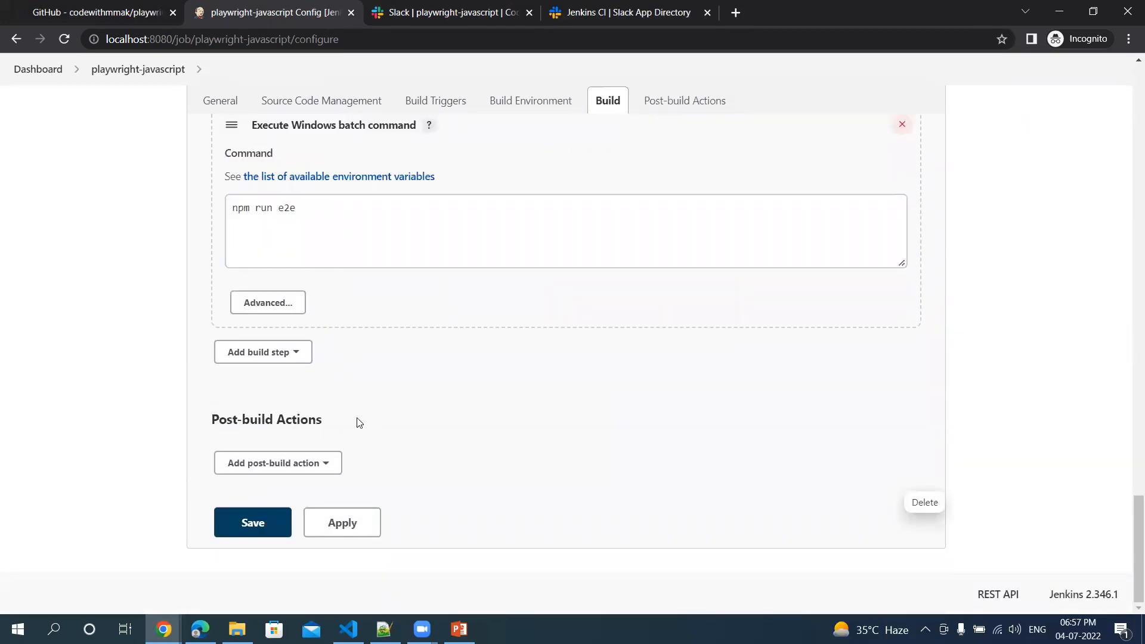
# Add a Slack Notifications post-build action to the playwright-javascript job
pyautogui.moveTo(213, 420); pyautogui.dragTo(320, 419)
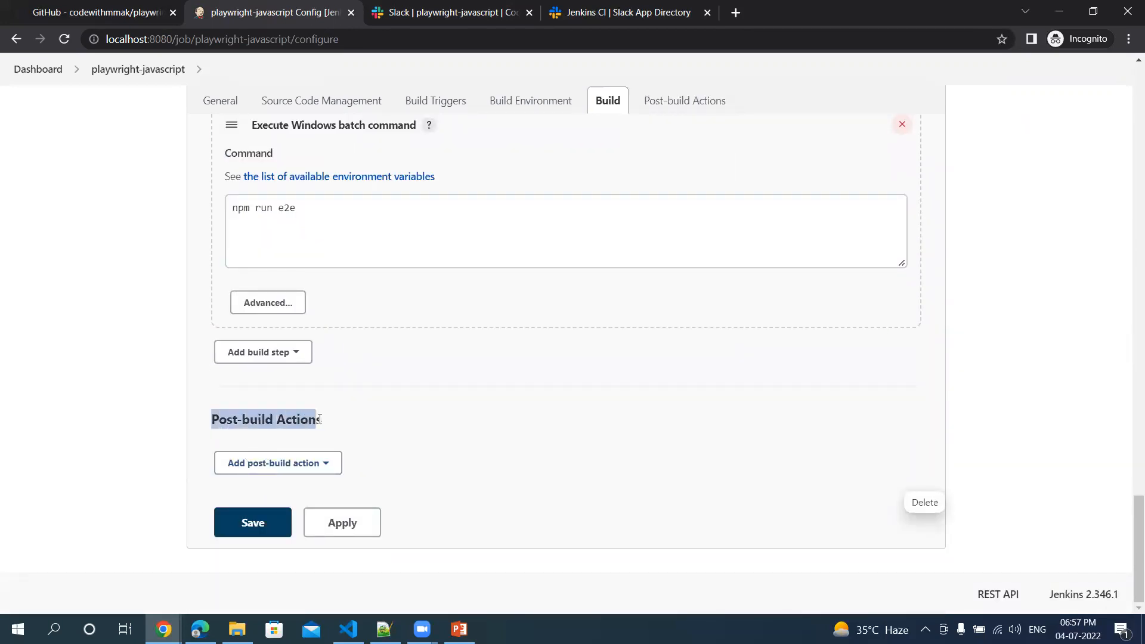
pyautogui.click(326, 470)
pyautogui.click(327, 471)
pyautogui.click(327, 470)
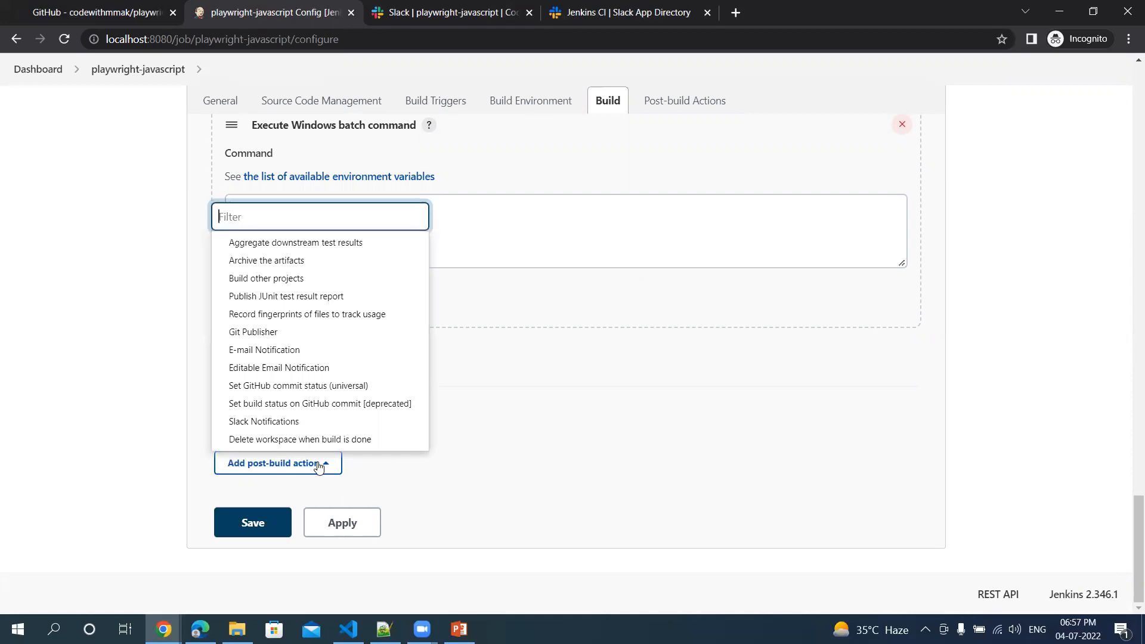
pyautogui.click(274, 422)
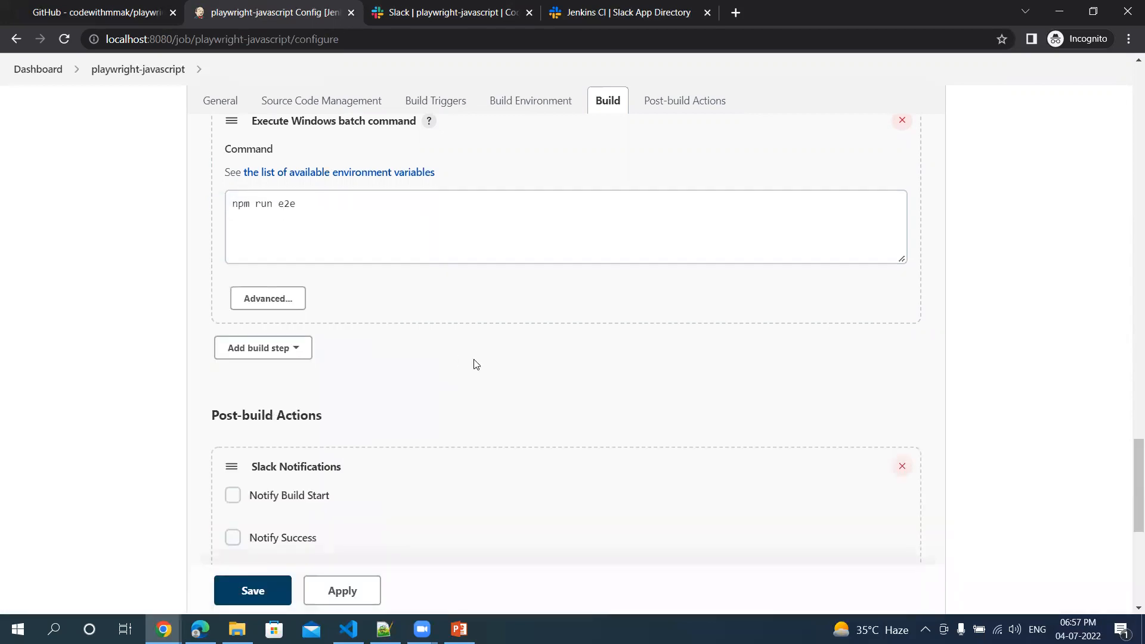
# Enable all eight Slack notification options, from Notify Build Start through Notify Back To Normal
pyautogui.scroll(-4, 476, 364)
pyautogui.scroll(-1, 476, 365)
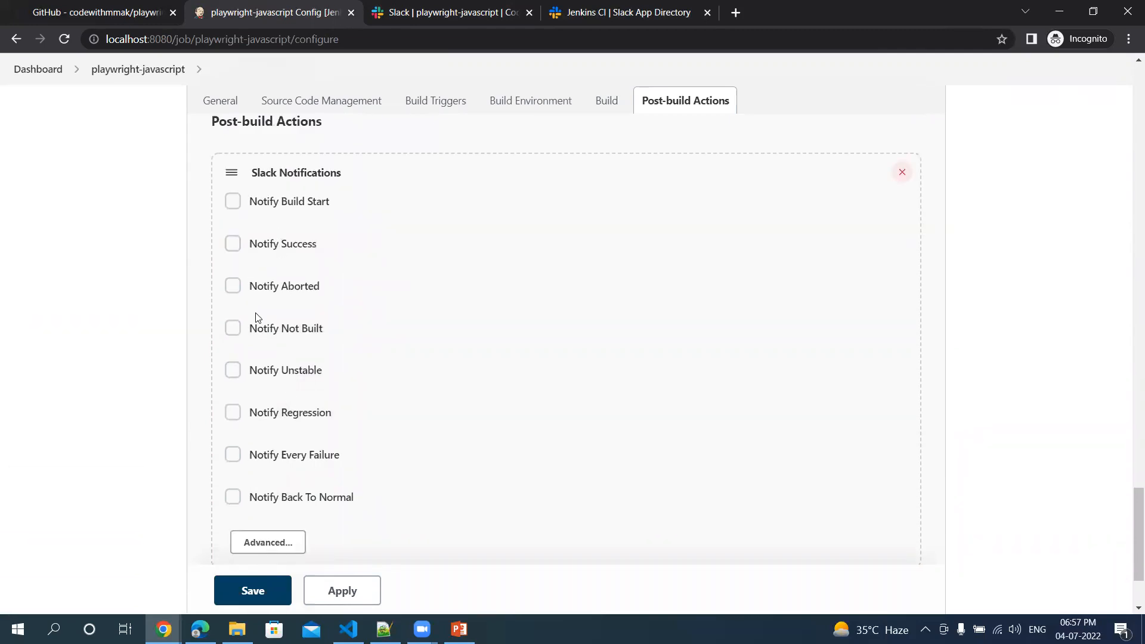
pyautogui.click(232, 205)
pyautogui.click(233, 248)
pyautogui.click(234, 290)
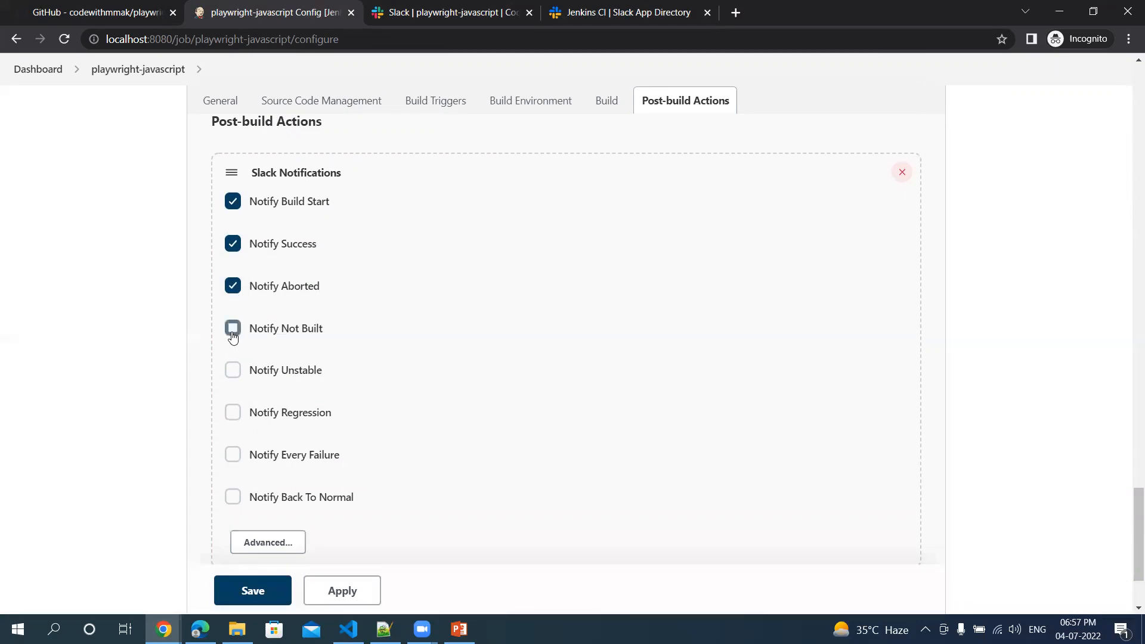
pyautogui.click(233, 335)
pyautogui.click(232, 375)
pyautogui.click(232, 412)
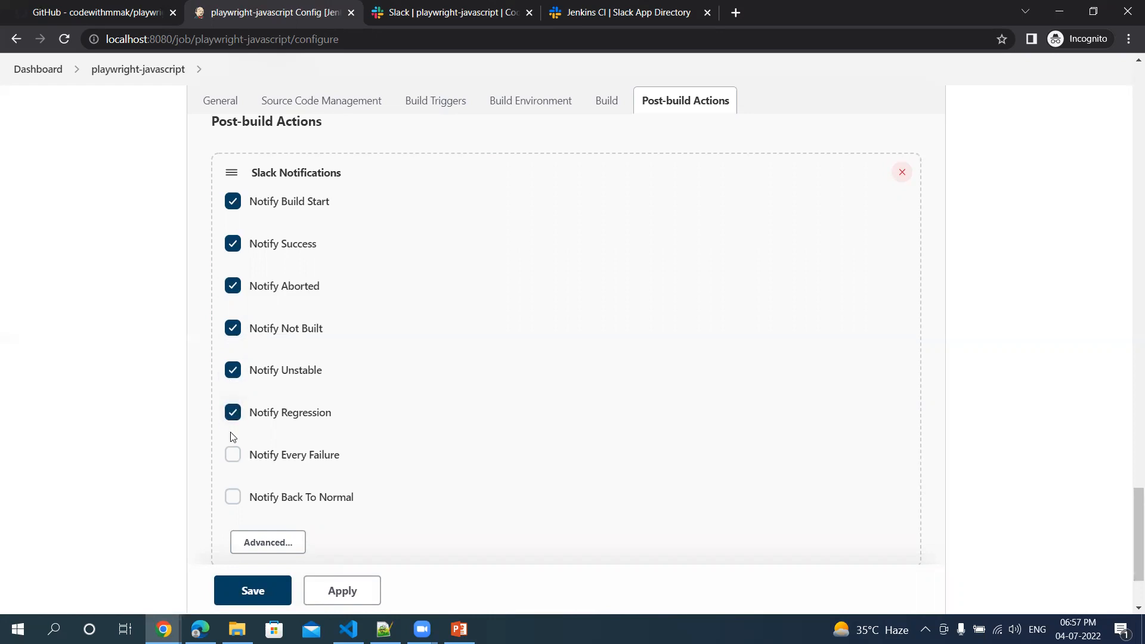
pyautogui.click(233, 456)
pyautogui.click(232, 504)
pyautogui.scroll(-1, 130, 488)
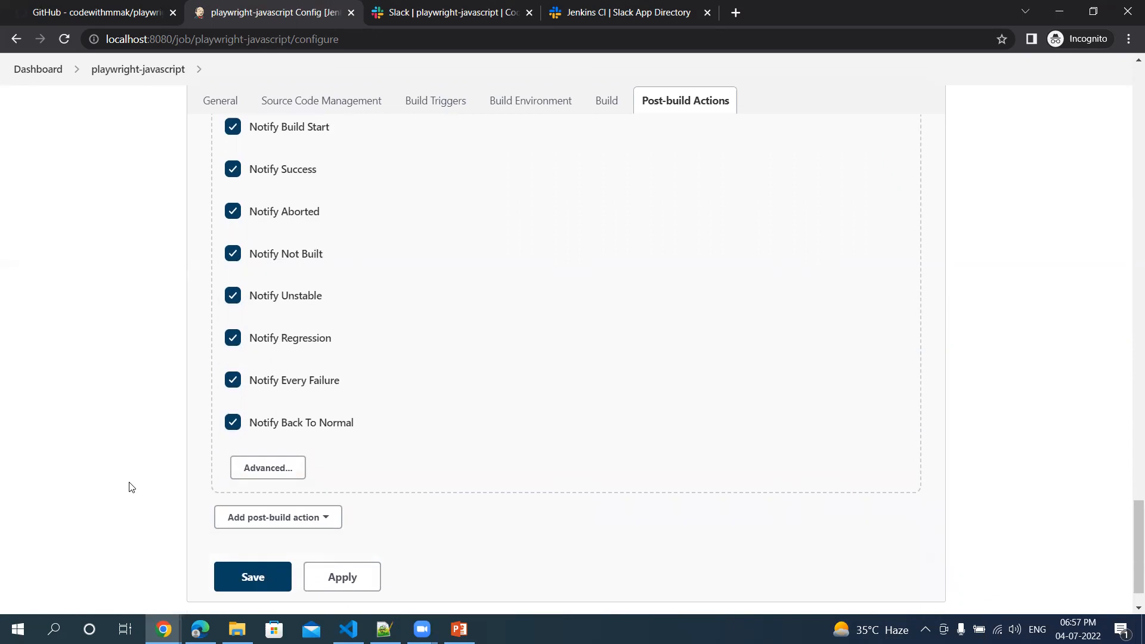
pyautogui.scroll(-1, 130, 488)
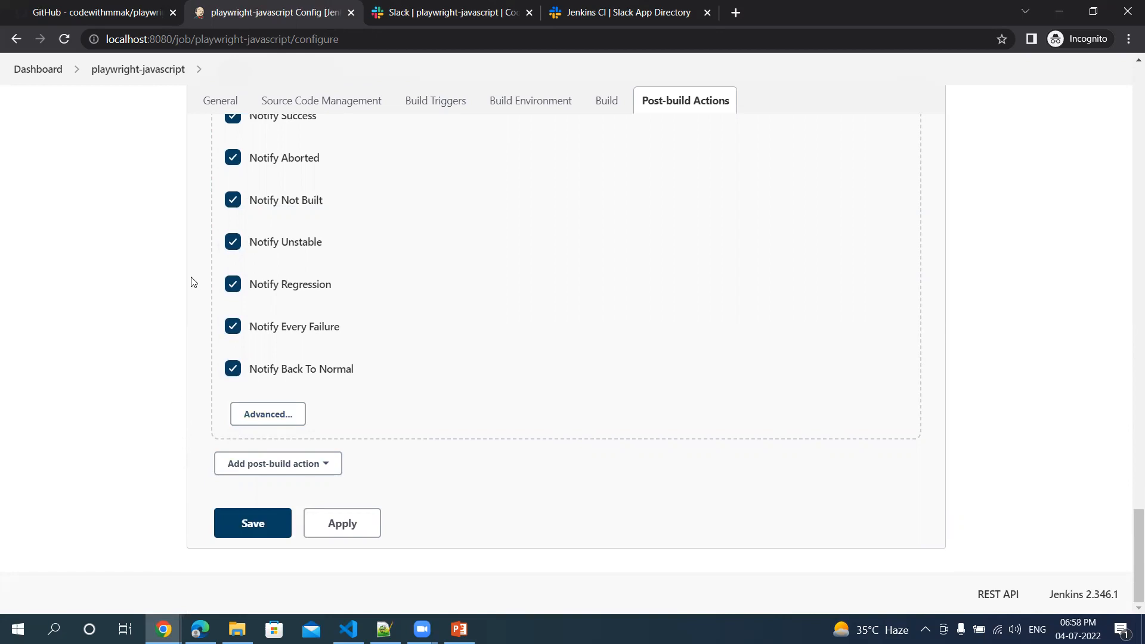
# Apply and save the job configuration, and start a new build of the playwright-javascript job
pyautogui.scroll(2, 197, 296)
pyautogui.scroll(-1, 274, 444)
pyautogui.click(354, 601)
pyautogui.click(263, 593)
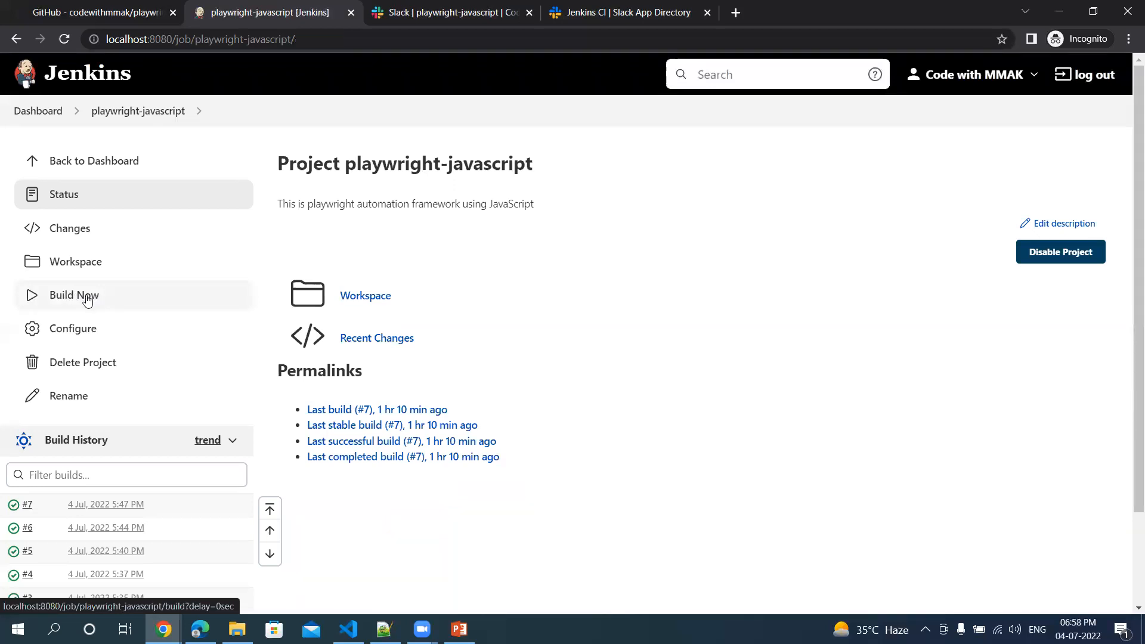
pyautogui.click(52, 297)
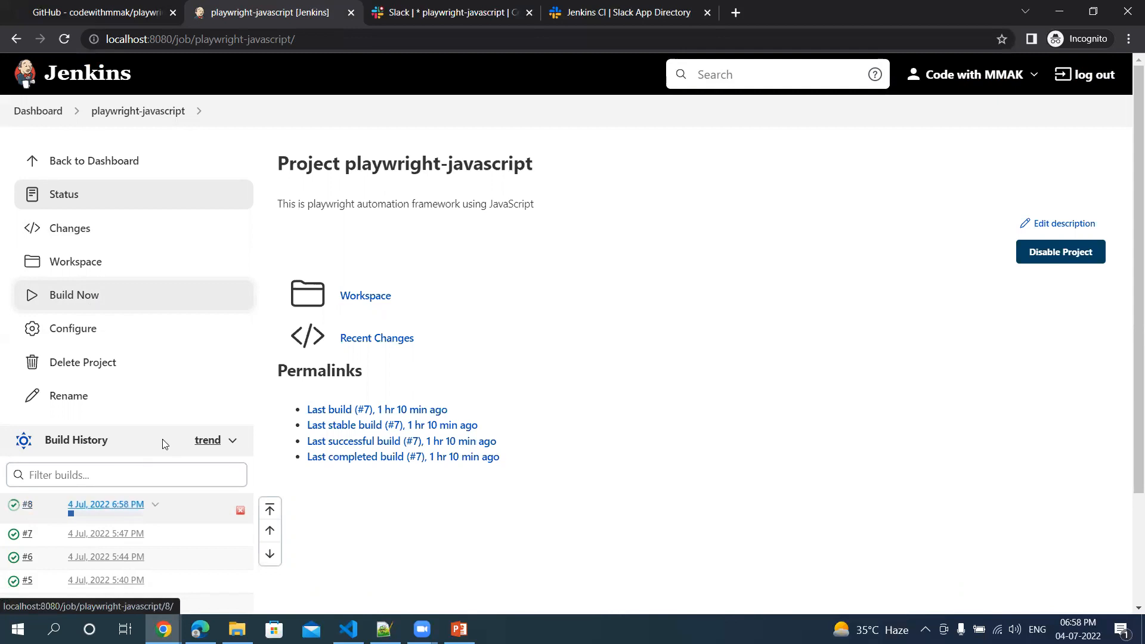
# Switch to Slack and examine the build-start notification's job name, build number and triggering user in the playwright-javascript channel
pyautogui.click(404, 29)
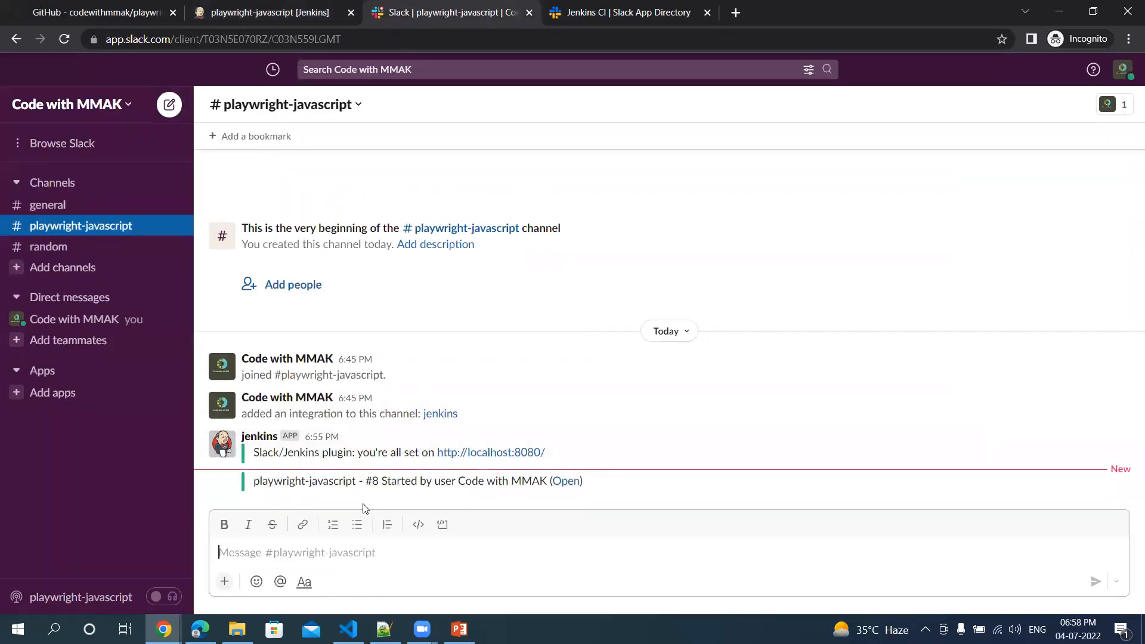
pyautogui.moveTo(255, 484); pyautogui.dragTo(352, 495)
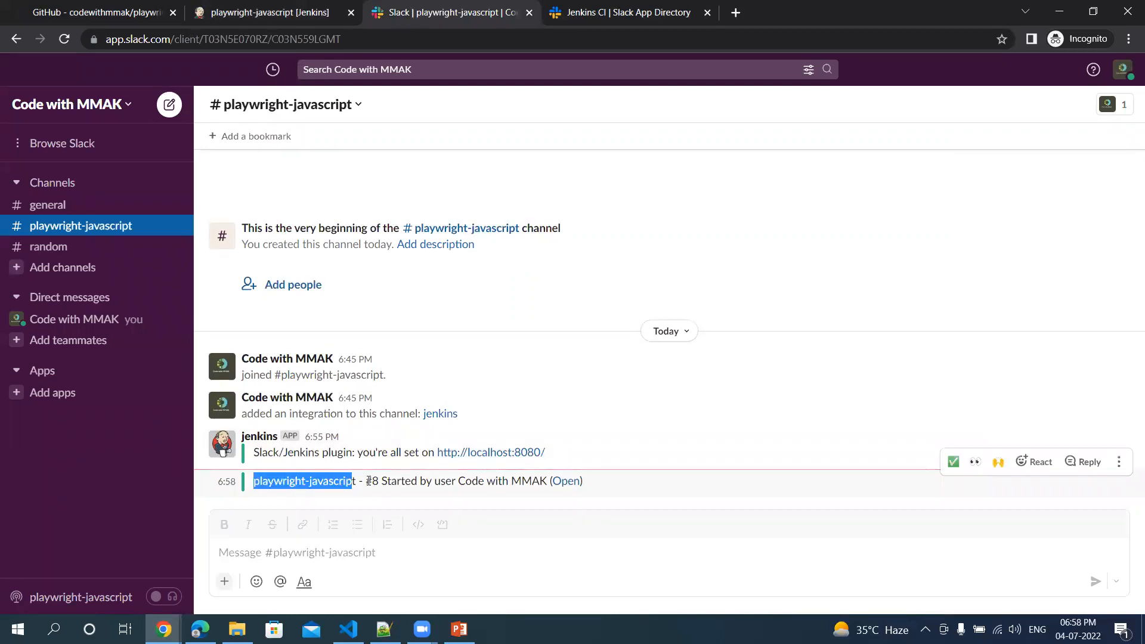
pyautogui.doubleClick(372, 482)
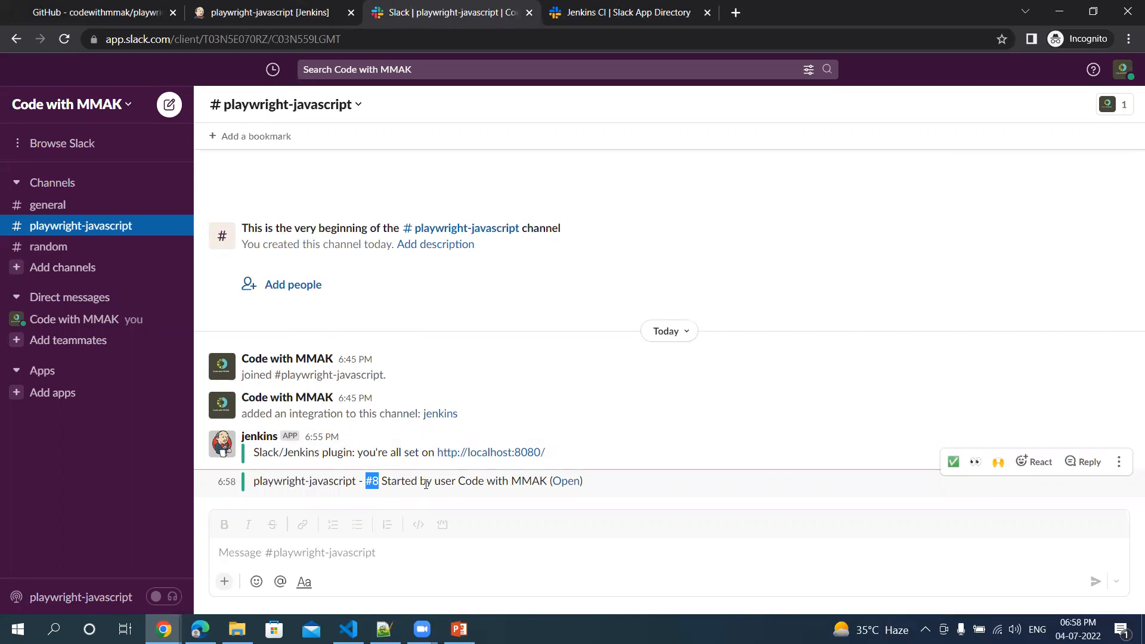
pyautogui.click(445, 484)
pyautogui.moveTo(459, 483); pyautogui.dragTo(548, 494)
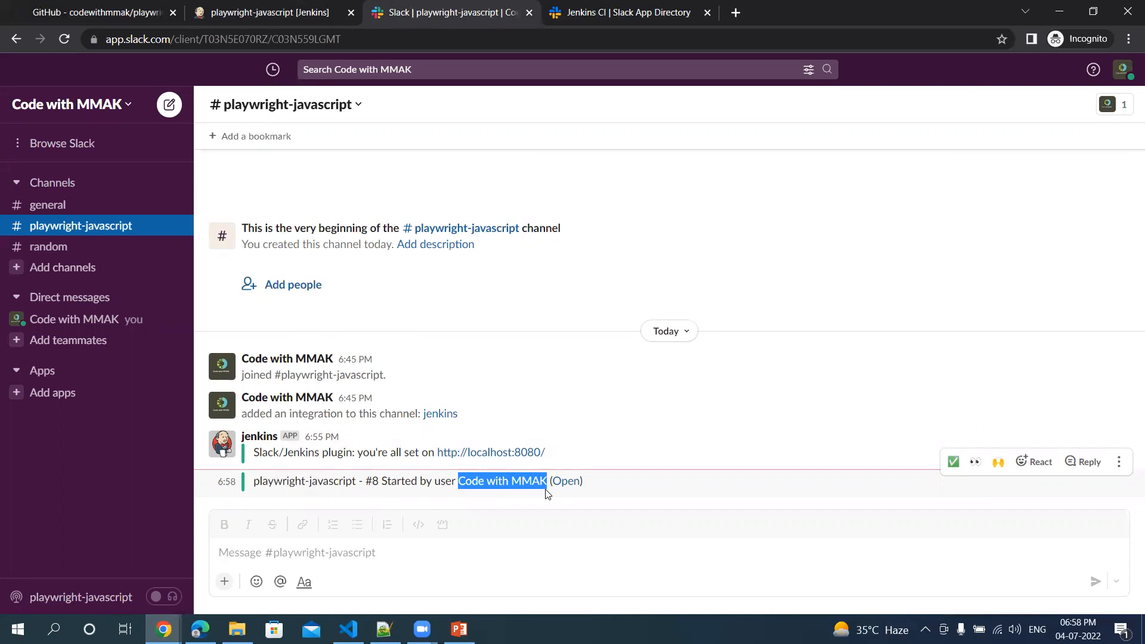
pyautogui.click(307, 545)
# Switch back to Jenkins and monitor build #8 in the build history until it finishes, checking Slack in between
pyautogui.click(245, 15)
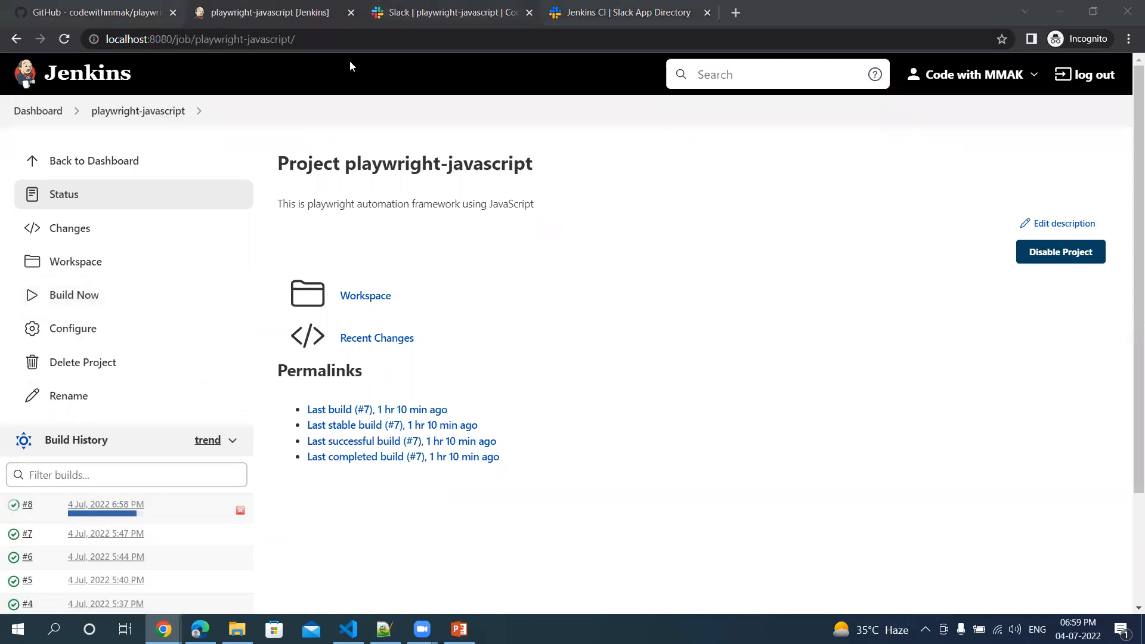
pyautogui.hotkey('ctrl', 'Tab')
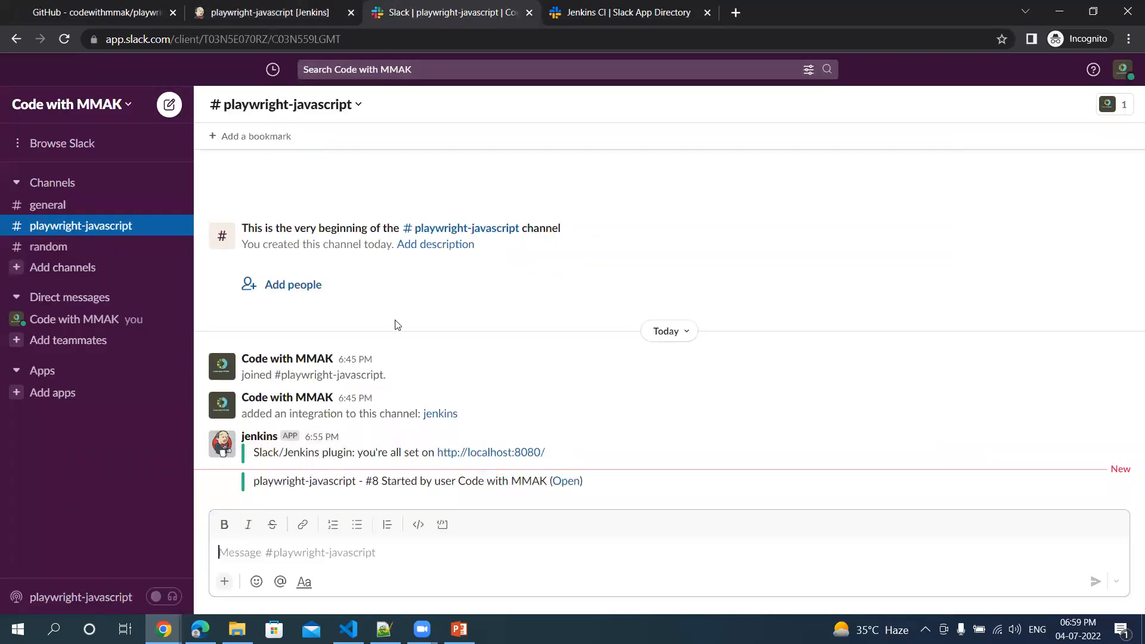
pyautogui.hotkey('ctrl', 'shift', 'Tab')
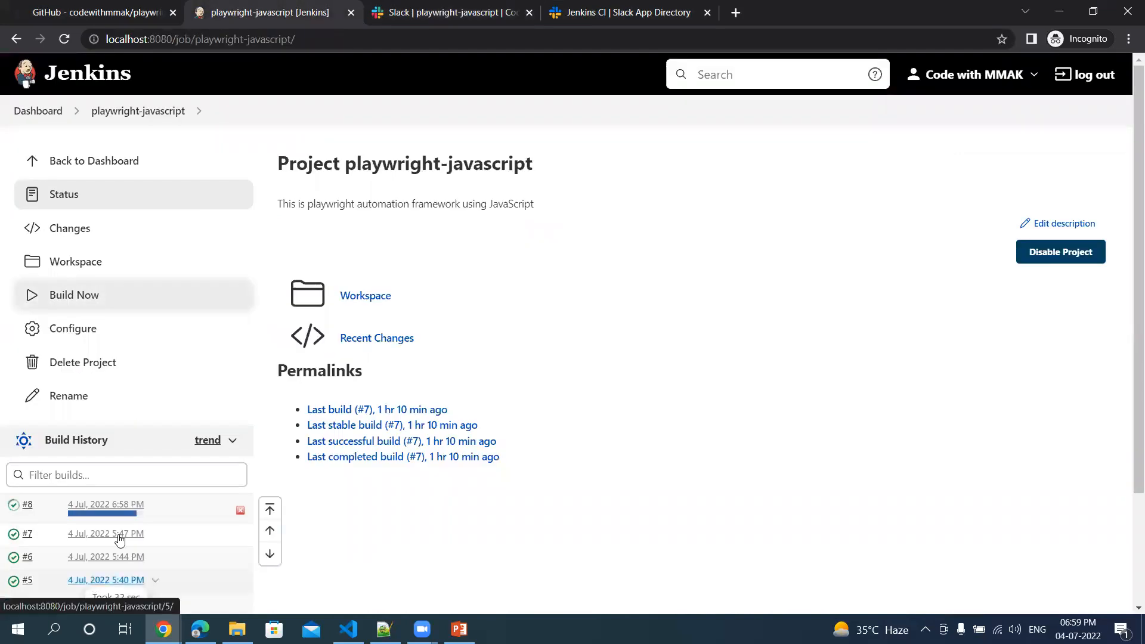
pyautogui.moveTo(128, 517)
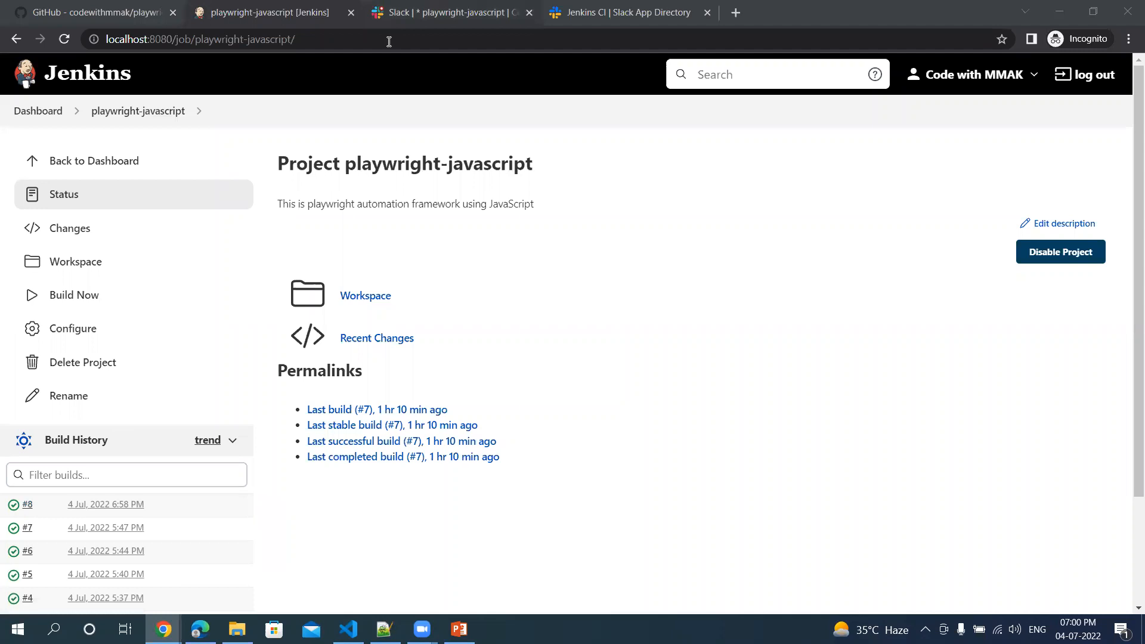
# Switch to Slack, read the build completion notification, open its linked Jenkins build page, and return to the channel
pyautogui.hotkey('ctrl', 'Tab')
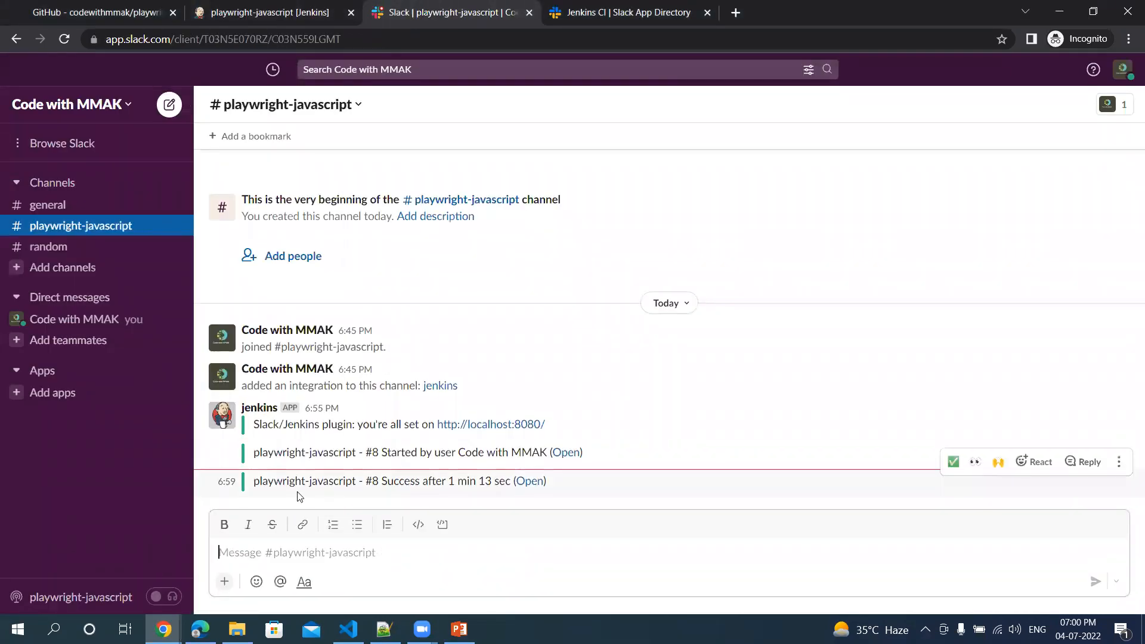
pyautogui.moveTo(366, 483); pyautogui.dragTo(493, 494)
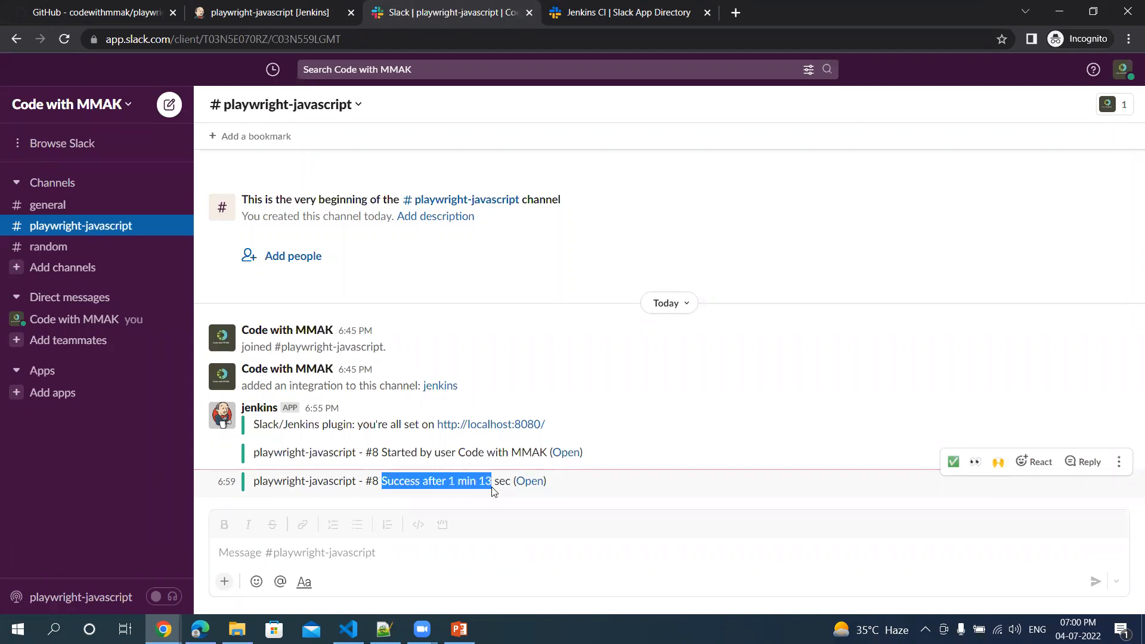
pyautogui.click(529, 481)
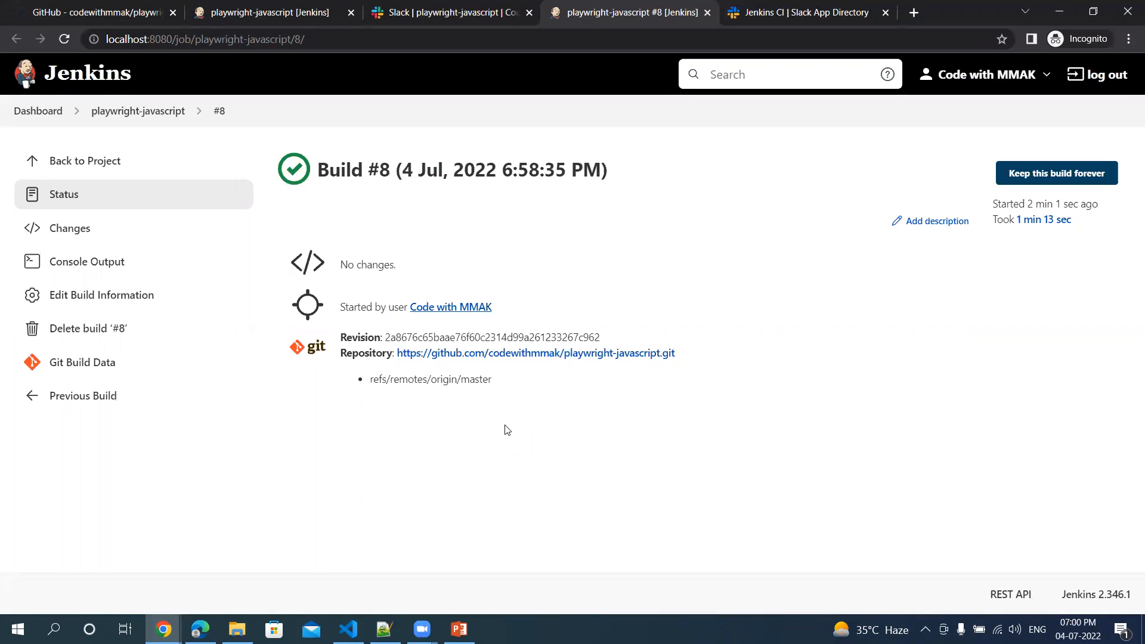
pyautogui.click(382, 22)
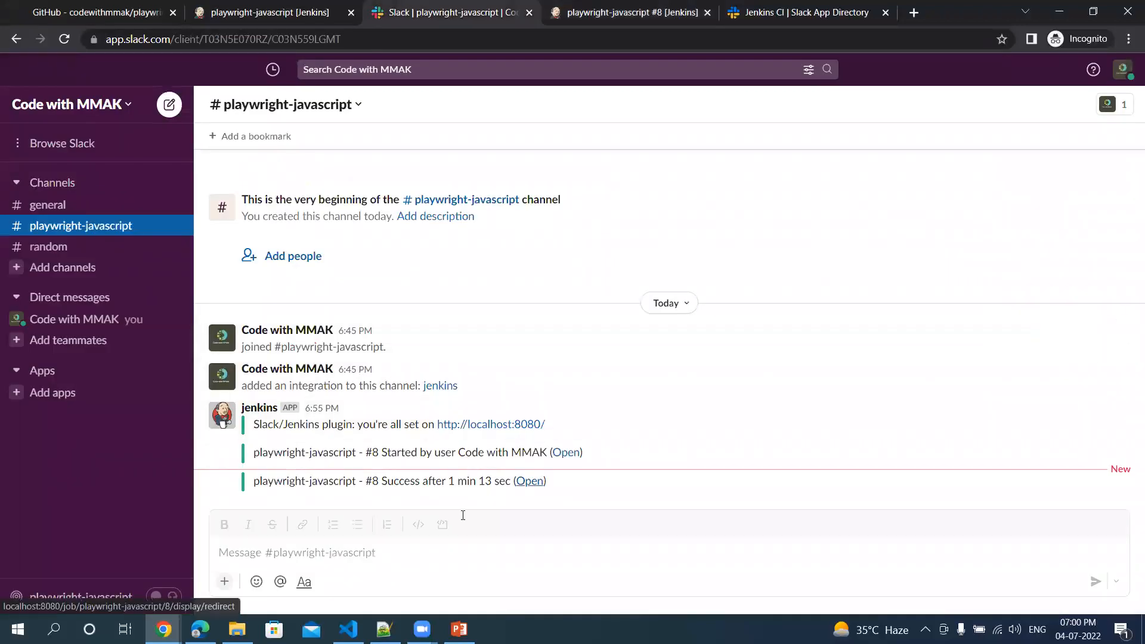